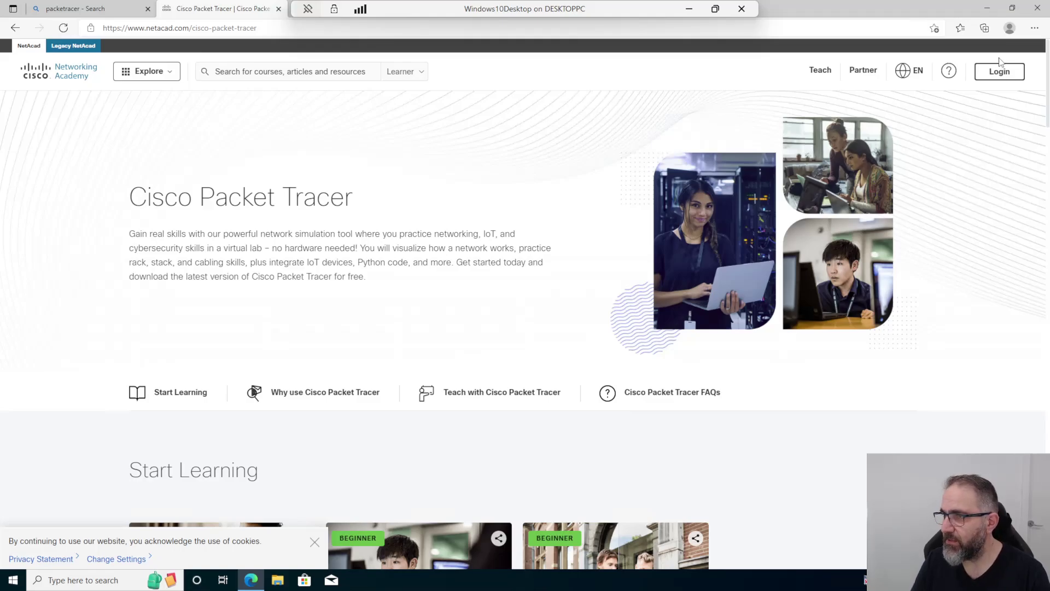
- Log in to Cisco Networking Academy from the Cisco Packet Tracer page
{"action": "left_click", "coordinate": [188, 28]}
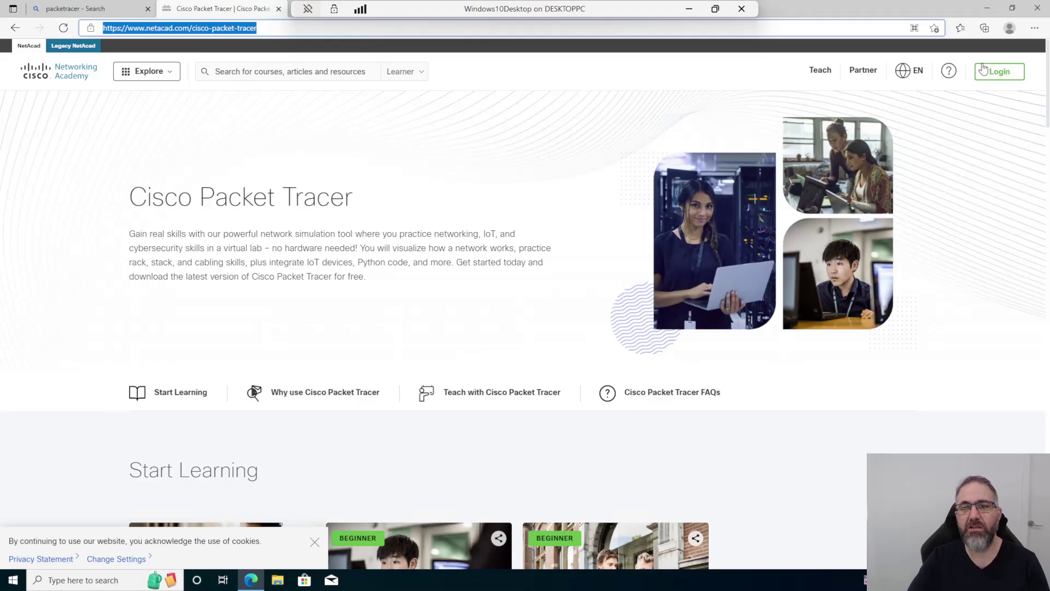
{"action": "left_click", "coordinate": [1001, 73]}
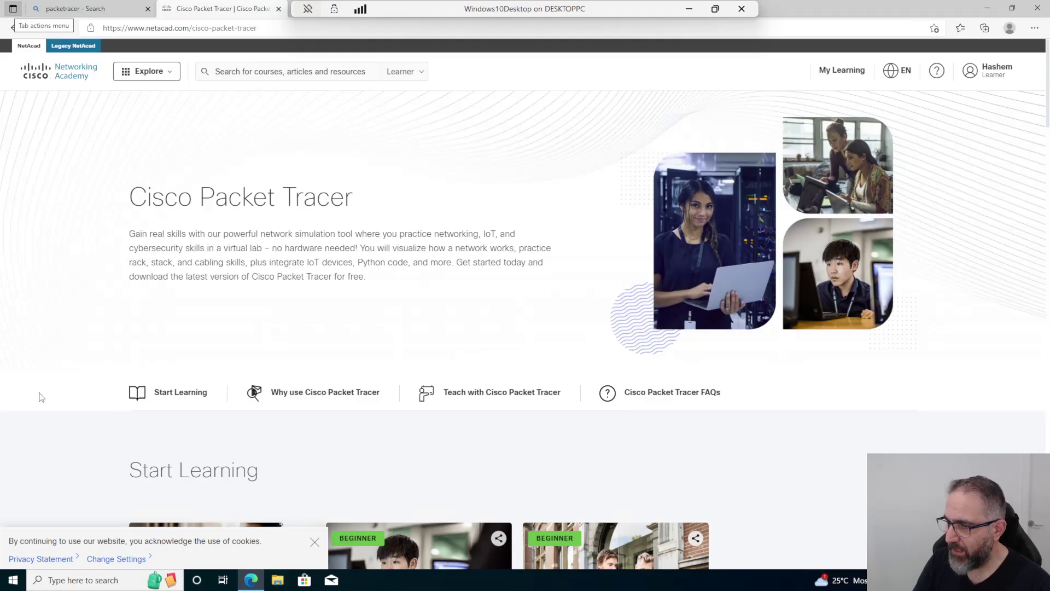
- Open the Getting Started with Cisco Packet Tracer course from Start Learning and resume it in English
{"action": "scroll", "coordinate": [169, 323], "scroll_direction": "down", "scroll_amount": 8}
{"action": "scroll", "coordinate": [169, 323], "scroll_direction": "up", "scroll_amount": 5}
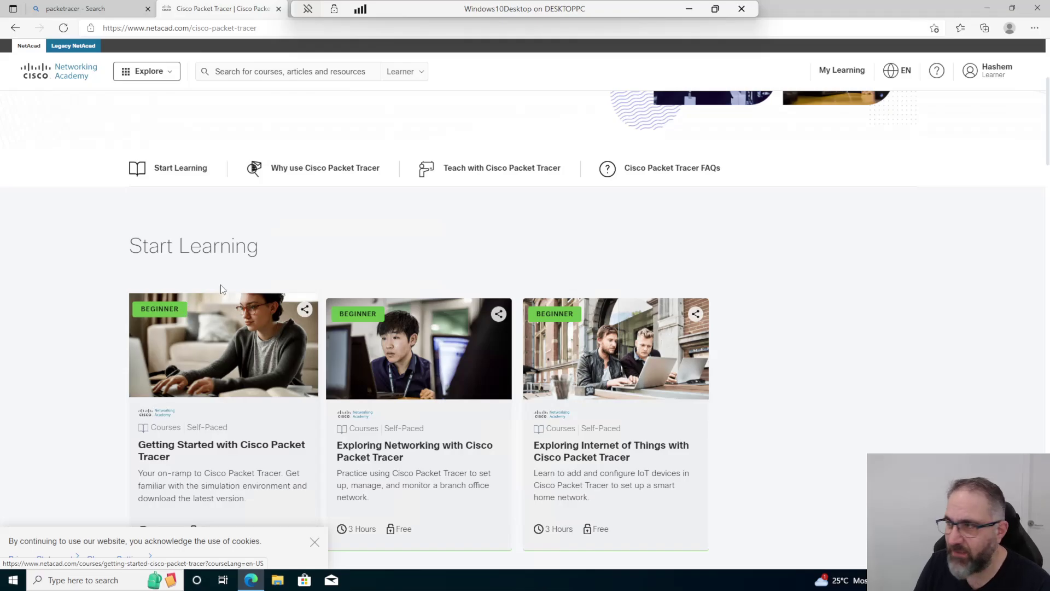
{"action": "scroll", "coordinate": [222, 290], "scroll_direction": "down", "scroll_amount": 2}
{"action": "scroll", "coordinate": [223, 290], "scroll_direction": "down", "scroll_amount": 3}
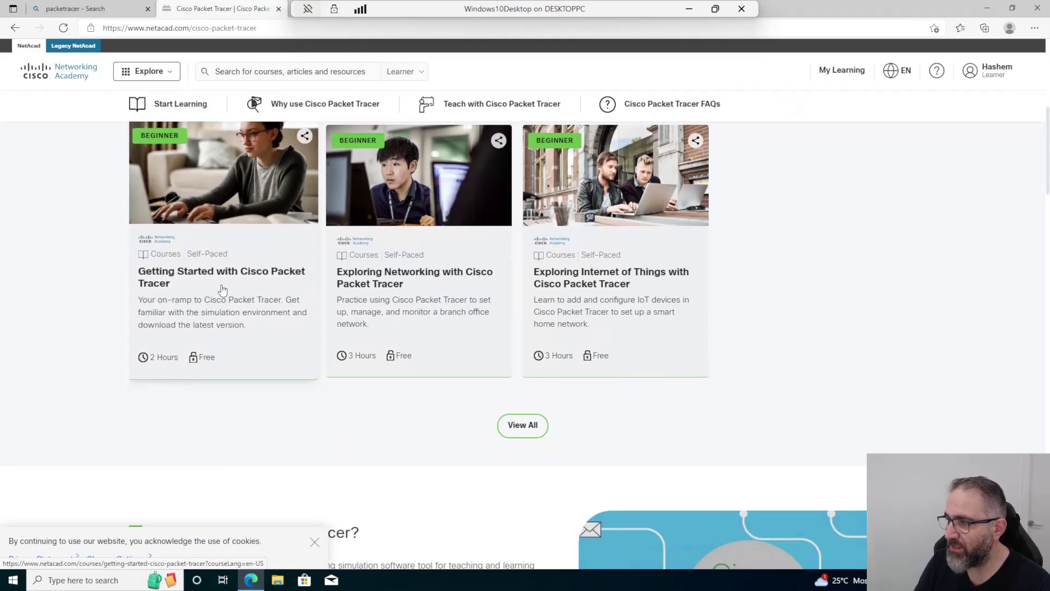
{"action": "scroll", "coordinate": [257, 334], "scroll_direction": "down", "scroll_amount": 5}
{"action": "scroll", "coordinate": [237, 317], "scroll_direction": "up", "scroll_amount": 8}
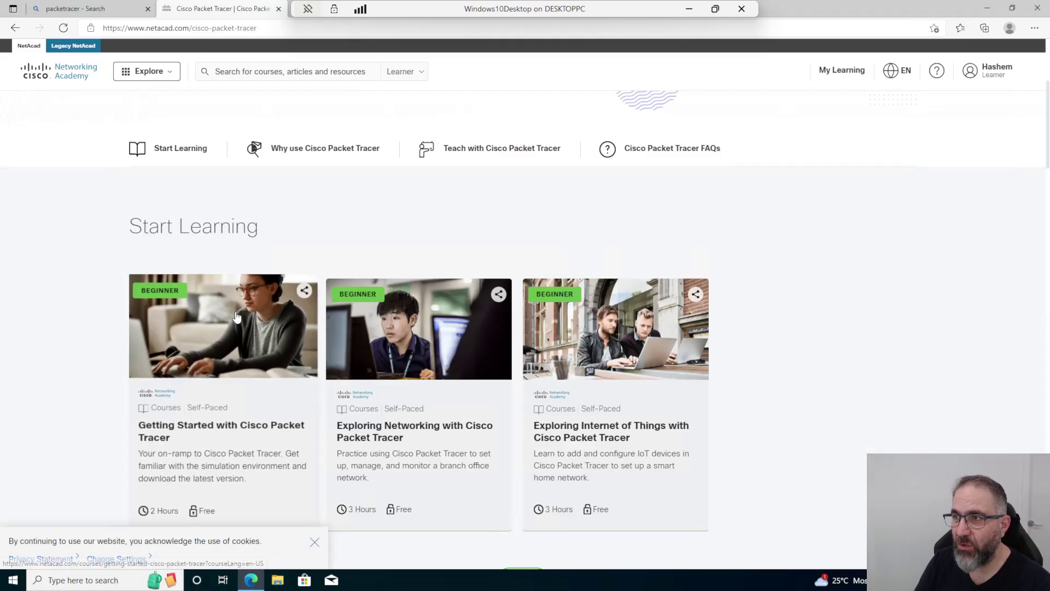
{"action": "scroll", "coordinate": [236, 317], "scroll_direction": "up", "scroll_amount": 4}
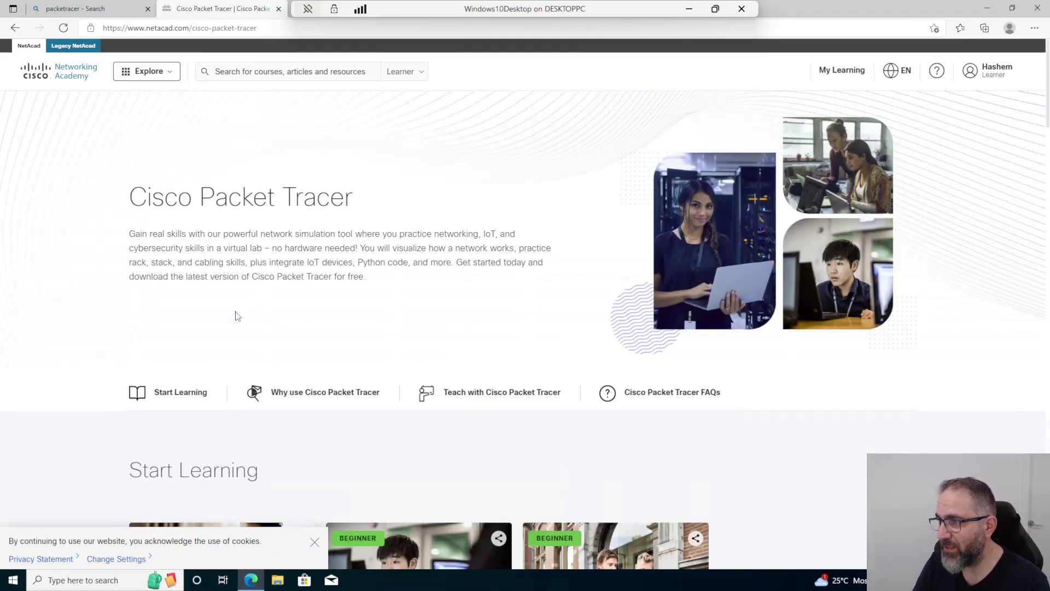
{"action": "scroll", "coordinate": [237, 316], "scroll_direction": "down", "scroll_amount": 7}
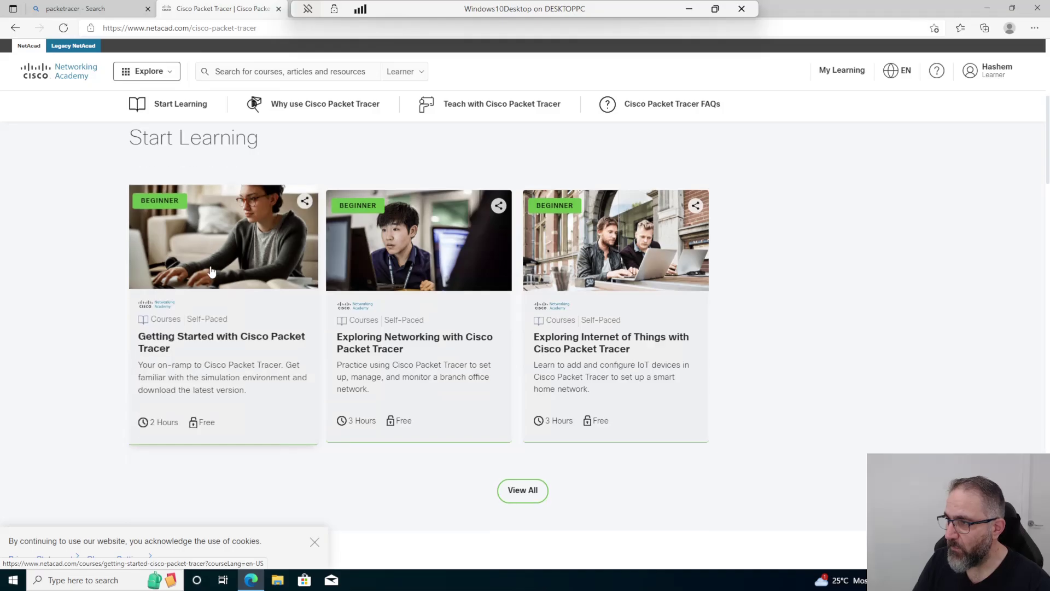
{"action": "scroll", "coordinate": [212, 272], "scroll_direction": "up", "scroll_amount": 7}
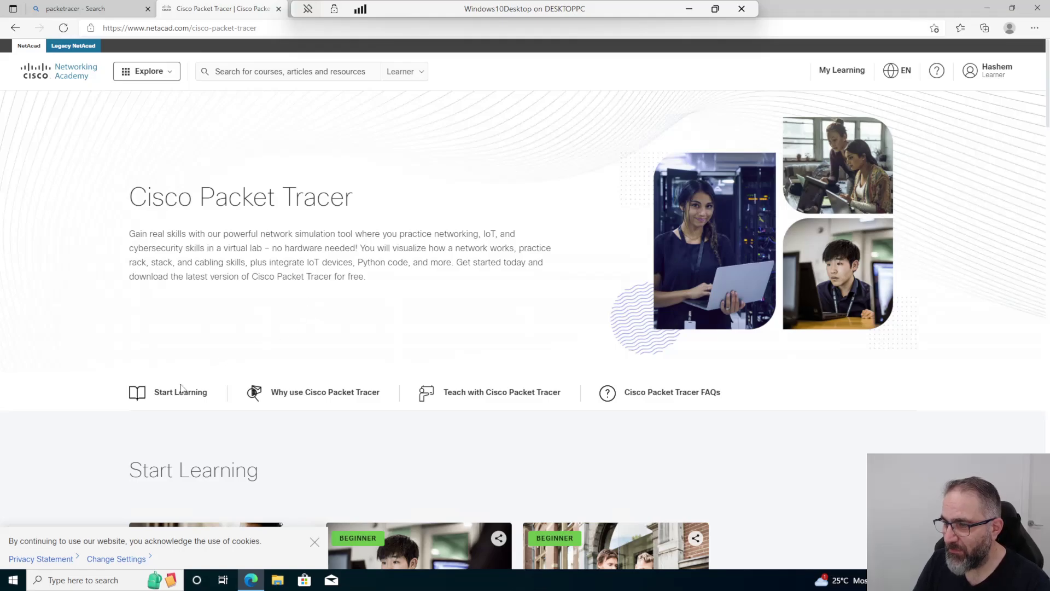
{"action": "scroll", "coordinate": [175, 398], "scroll_direction": "down", "scroll_amount": 5}
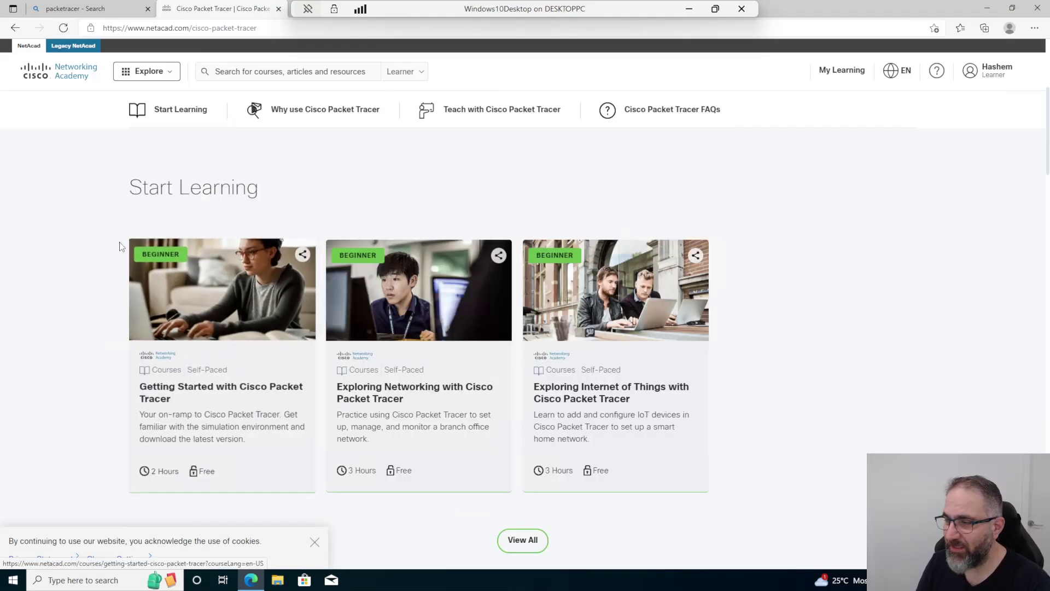
{"action": "left_click", "coordinate": [169, 398]}
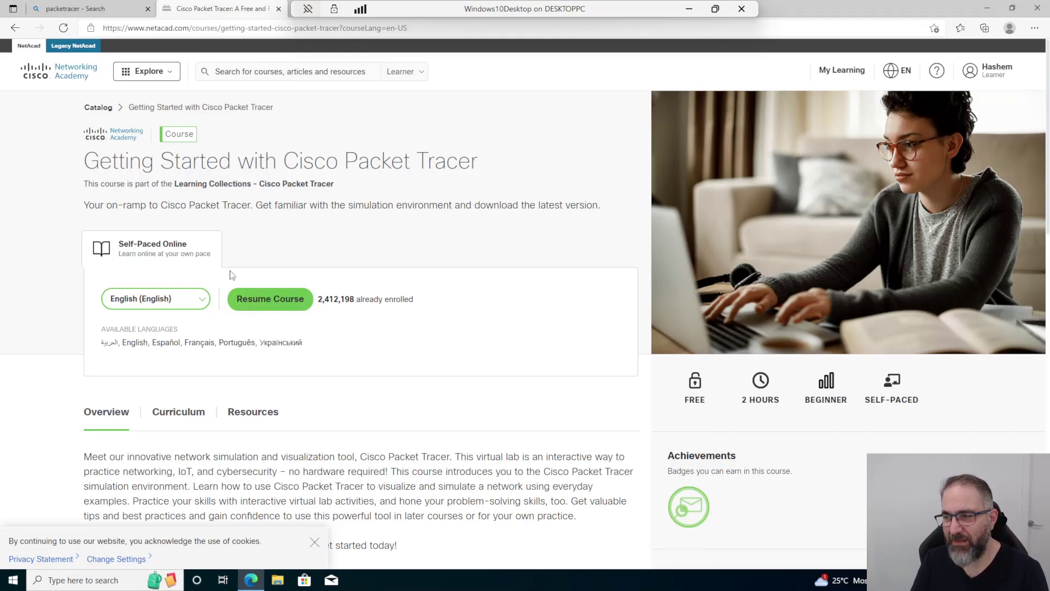
{"action": "left_click", "coordinate": [295, 293]}
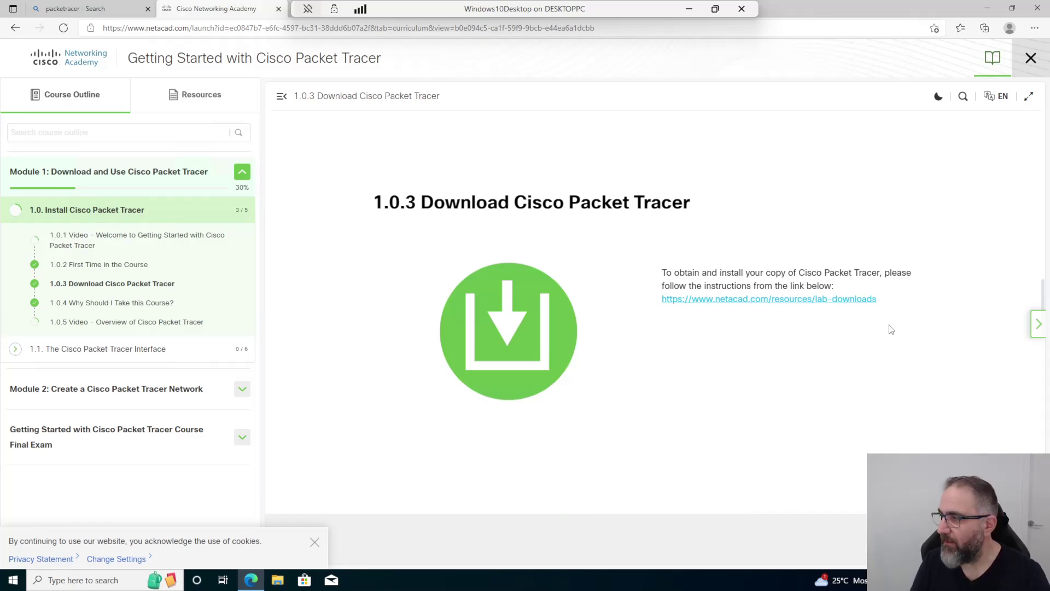
- Open the course's lab-downloads link and download Packet Tracer 8.2.2 Windows 64bit from the Resource Hub
{"action": "left_click", "coordinate": [819, 300]}
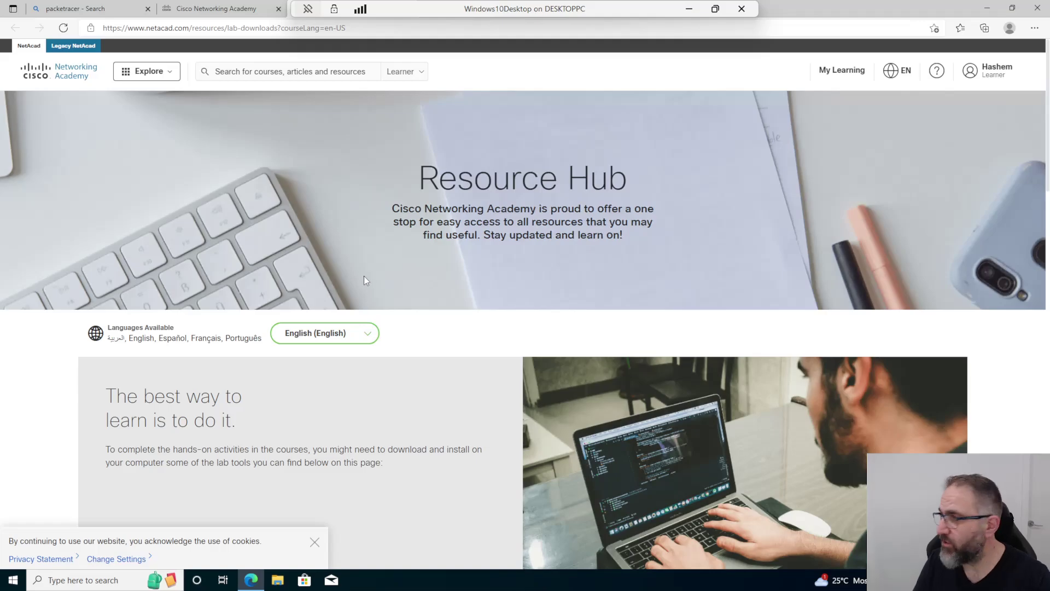
{"action": "scroll", "coordinate": [581, 325], "scroll_direction": "down", "scroll_amount": 7}
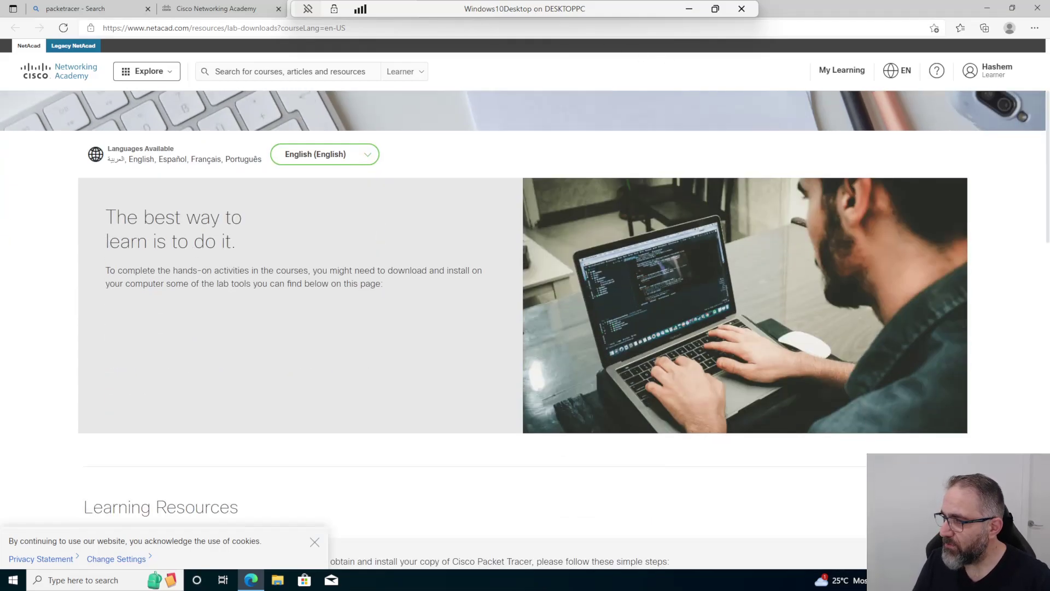
{"action": "scroll", "coordinate": [347, 284], "scroll_direction": "down", "scroll_amount": 1}
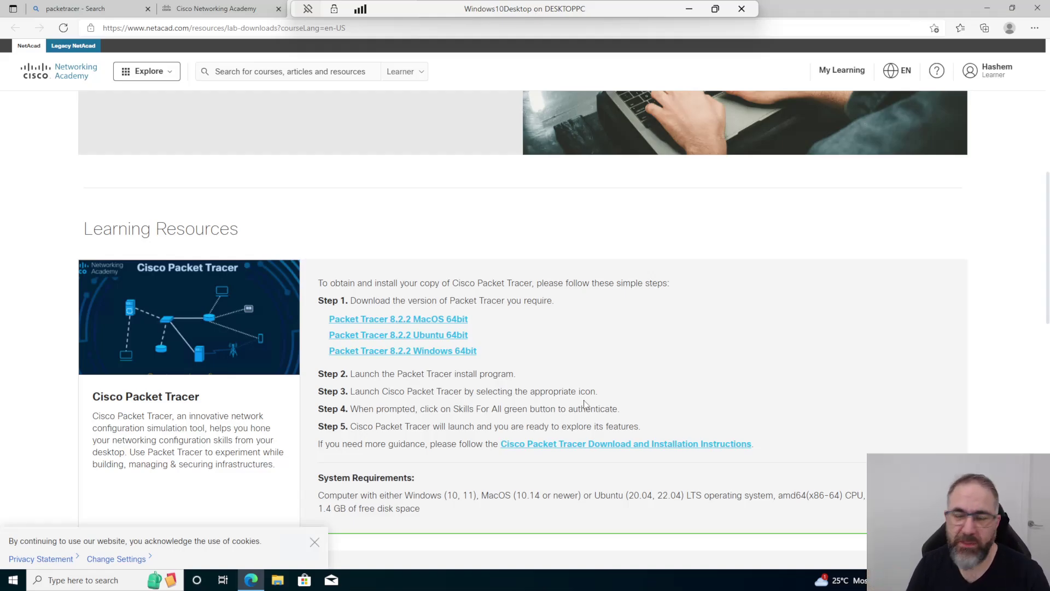
{"action": "left_click", "coordinate": [386, 353]}
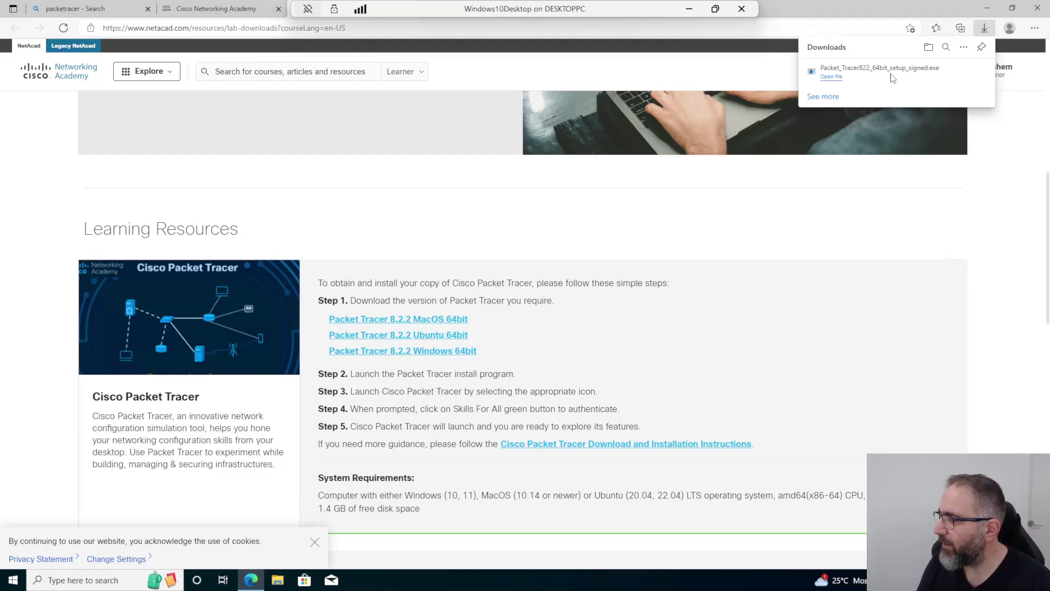
- Launch the downloaded Packet Tracer setup file with permission to change the device and accept its license agreement
{"action": "left_click", "coordinate": [836, 79]}
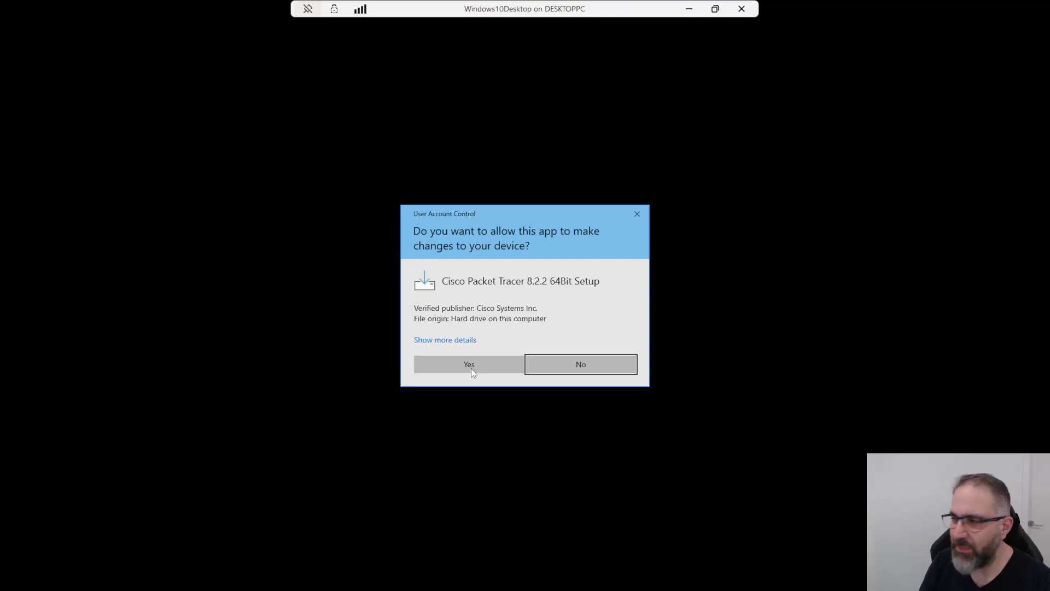
{"action": "left_click", "coordinate": [455, 367]}
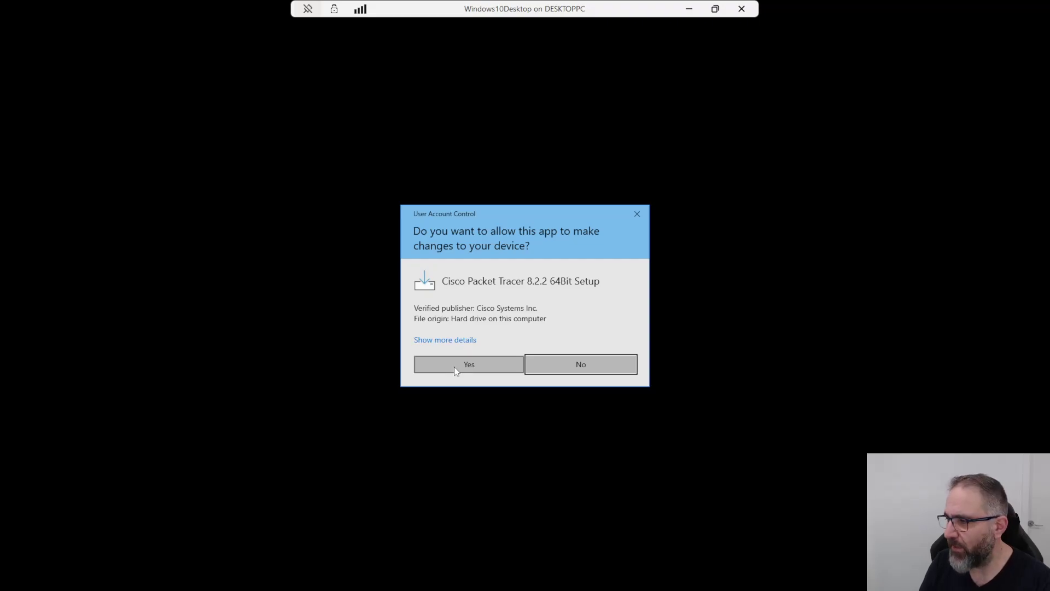
{"action": "left_click", "coordinate": [426, 343]}
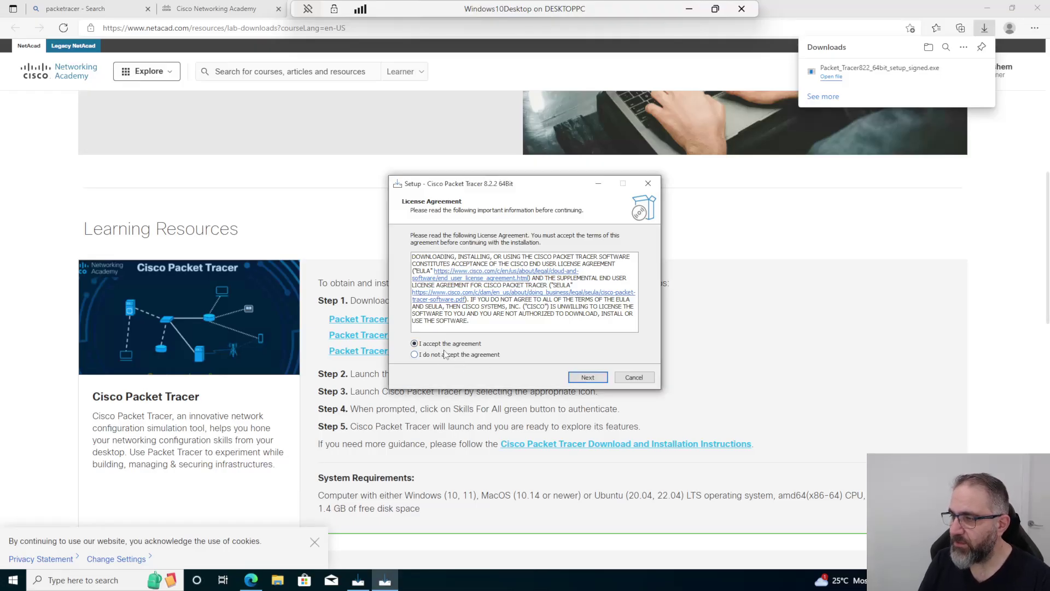
{"action": "left_click", "coordinate": [589, 378]}
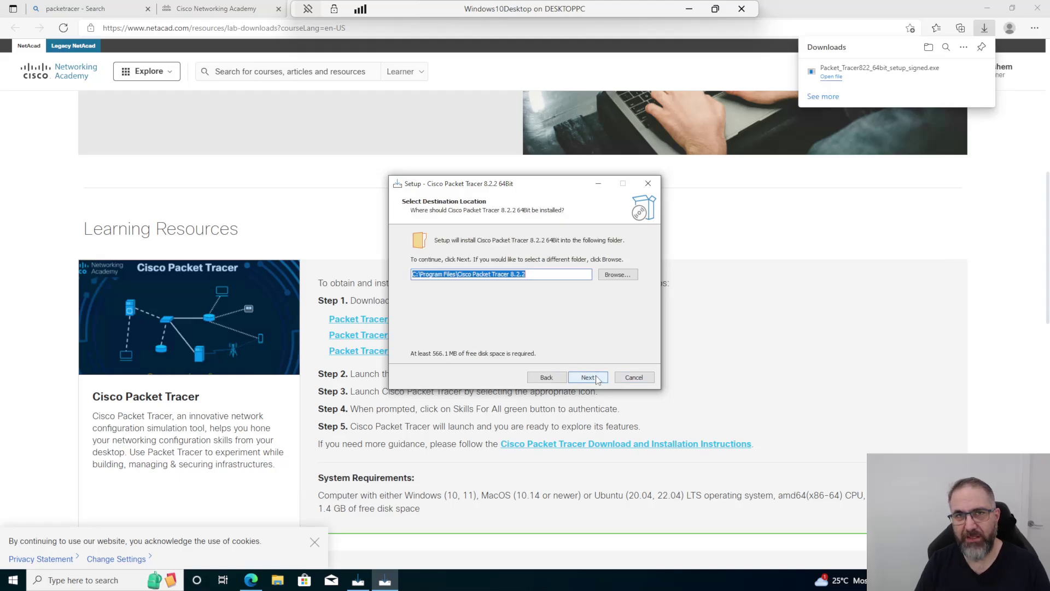
- Install Packet Tracer 8.2.2 in the default folder with a desktop shortcut, and finish setup with Launch Cisco Packet Tracer enabled
{"action": "left_click", "coordinate": [596, 378]}
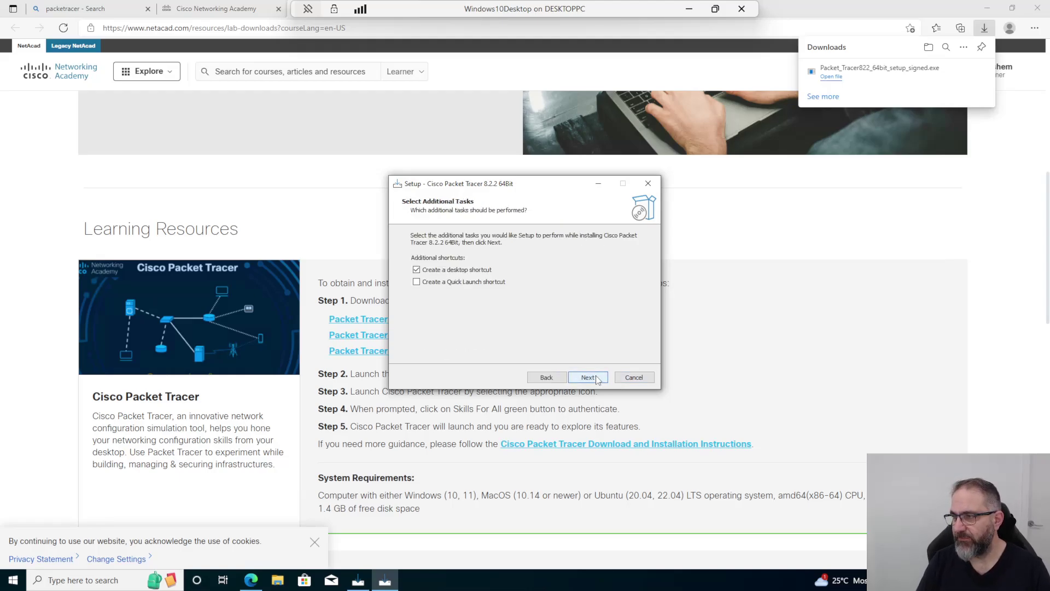
{"action": "left_click", "coordinate": [596, 378]}
{"action": "left_click", "coordinate": [596, 379]}
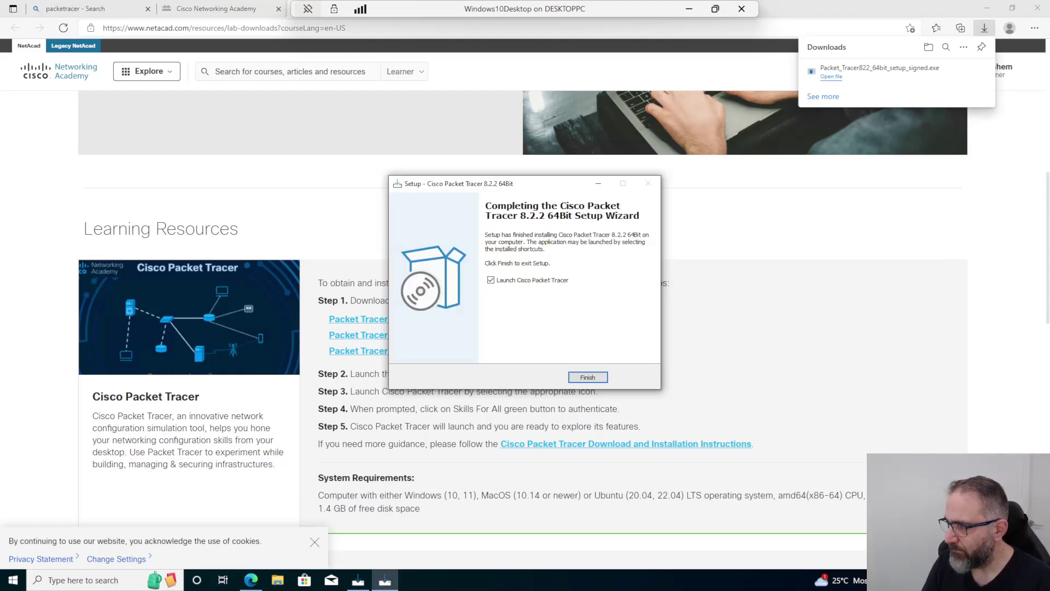
{"action": "left_click", "coordinate": [583, 378]}
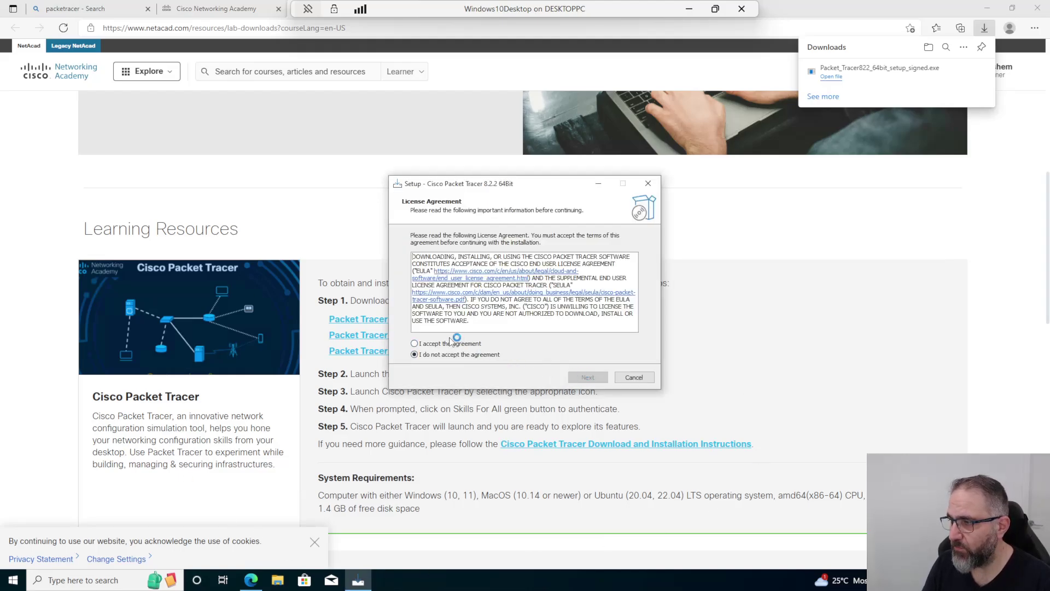
- Accept the license in the remaining setup window and choose to install into the existing C:\Program Files\Cisco Packet Tracer 8.2.2 folder
{"action": "left_click", "coordinate": [452, 345]}
{"action": "left_click", "coordinate": [588, 378]}
{"action": "left_click", "coordinate": [589, 378]}
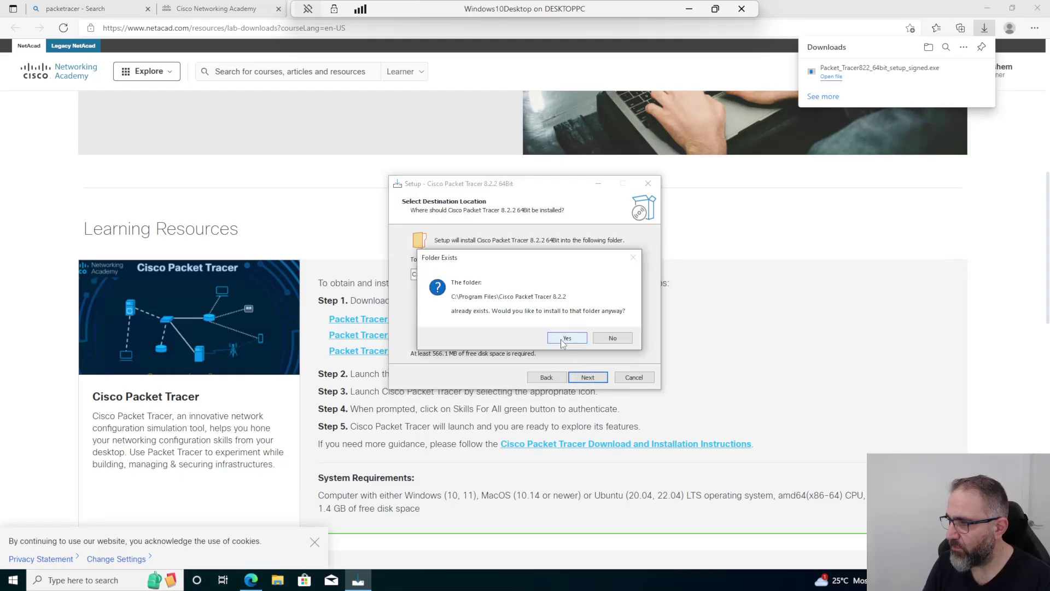
{"action": "left_click", "coordinate": [564, 339]}
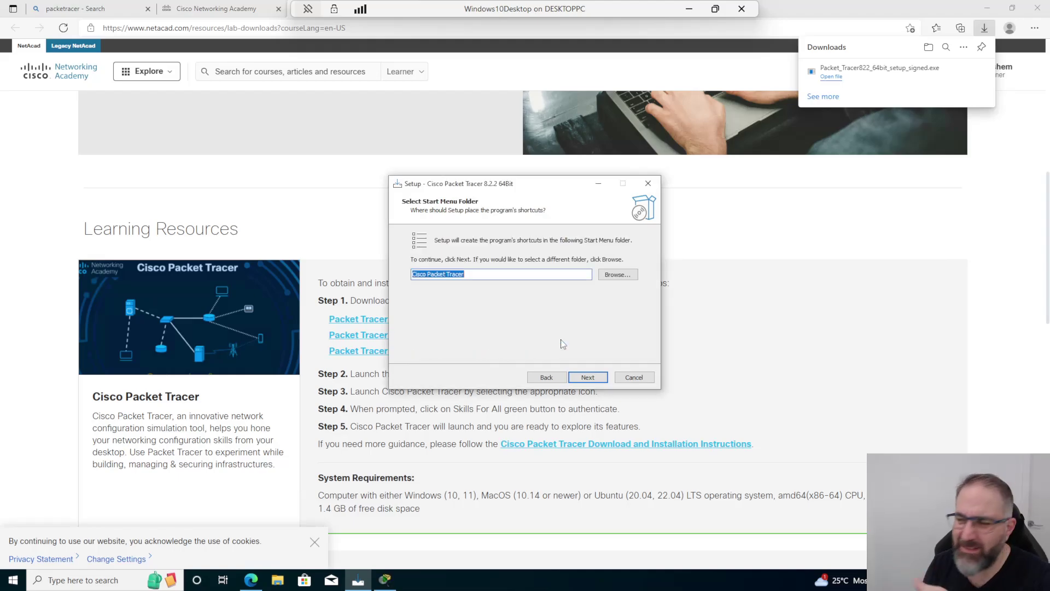
- Start this installation with the default Start Menu folder and desktop shortcut, letting setup automatically close the running applications
{"action": "left_click", "coordinate": [583, 376]}
{"action": "left_click", "coordinate": [584, 377]}
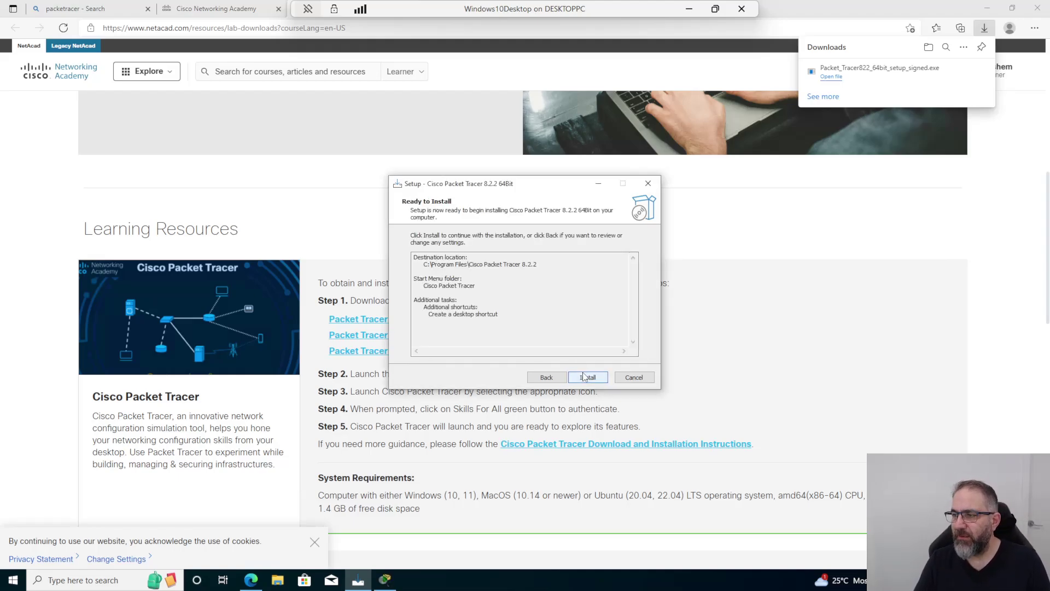
{"action": "left_click", "coordinate": [584, 377]}
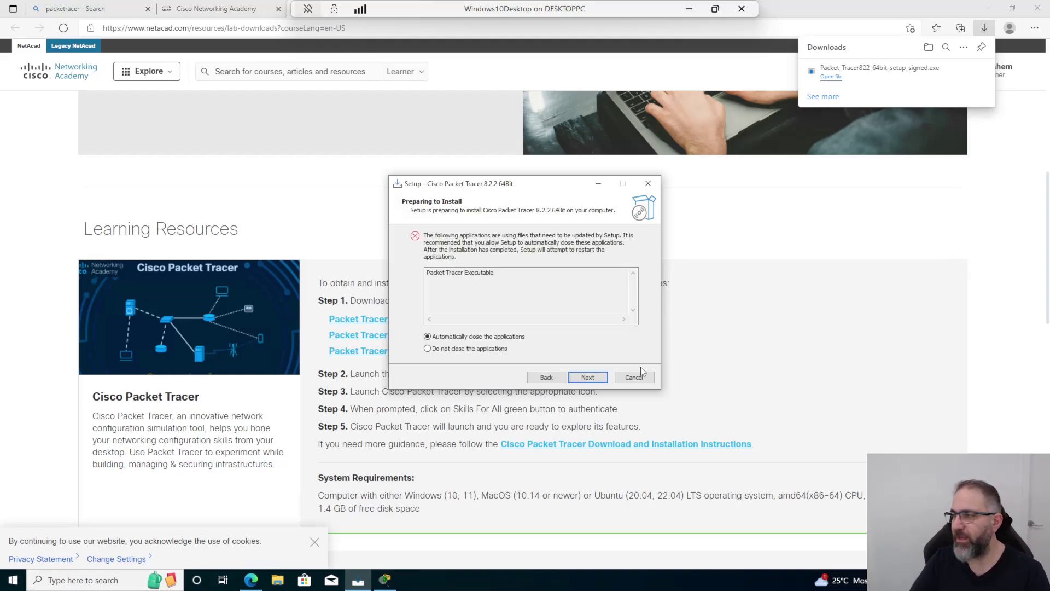
{"action": "left_click", "coordinate": [588, 377]}
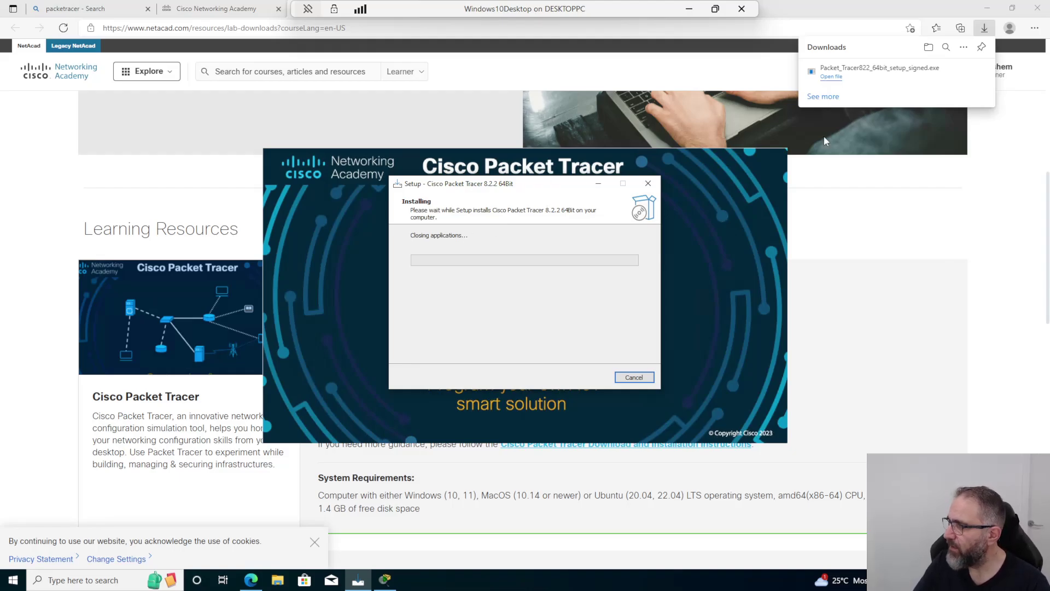
- Minimize the browser and allow Packet Tracer Executable through Windows Defender Firewall on both private and public networks
{"action": "left_click", "coordinate": [991, 9]}
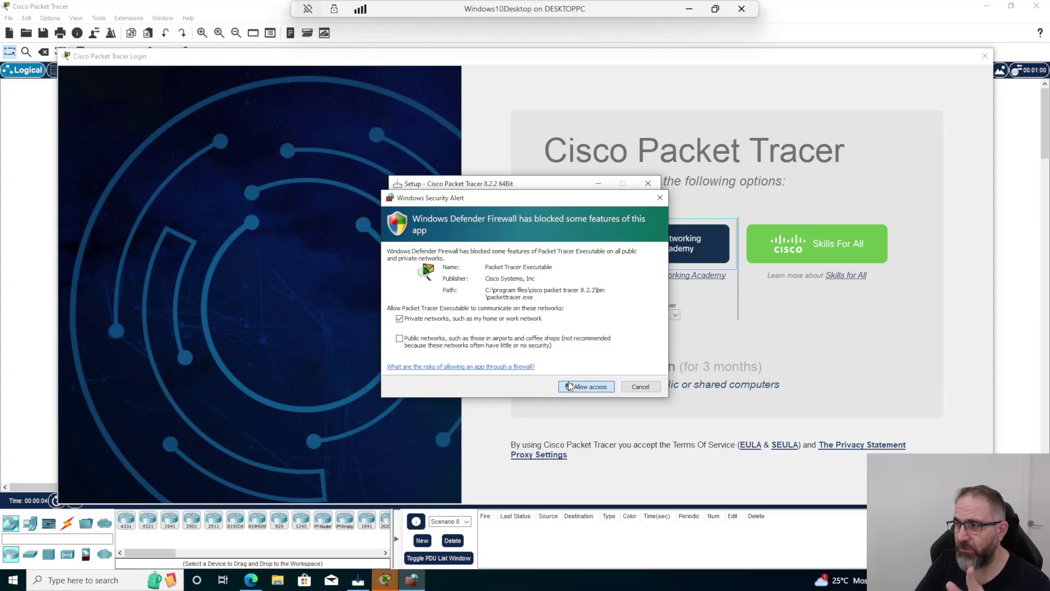
{"action": "left_click", "coordinate": [399, 337]}
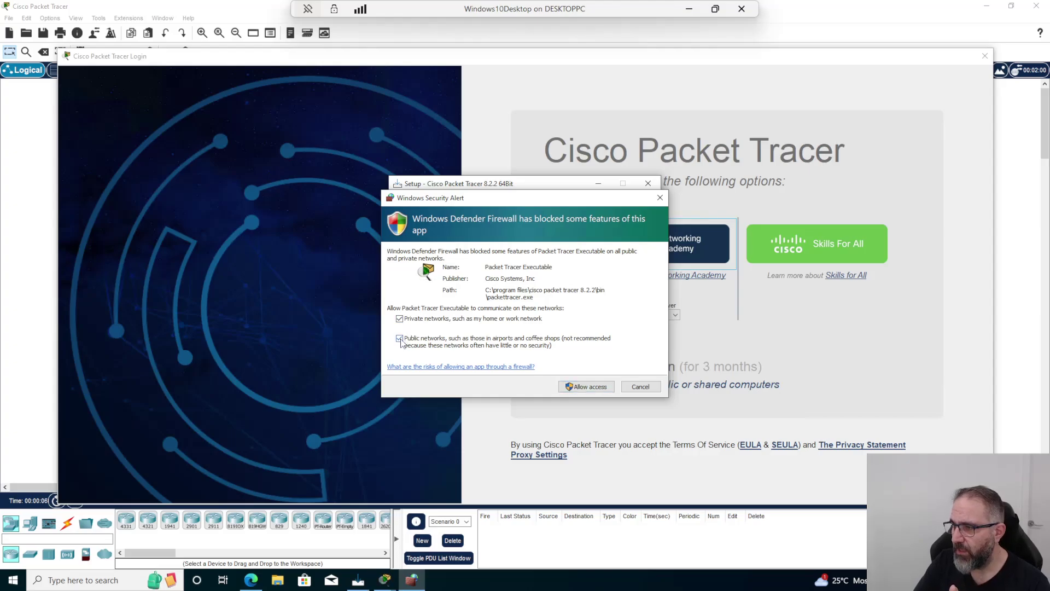
{"action": "left_click", "coordinate": [592, 387]}
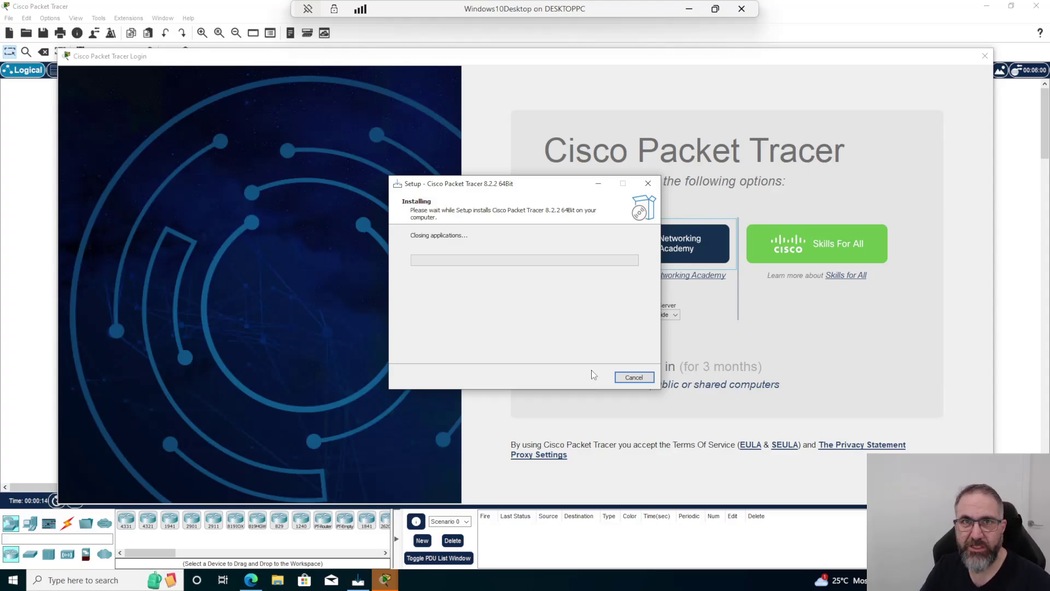
- Bring Packet Tracer in front of the setup window and reposition its login window slightly
{"action": "mouse_move", "coordinate": [385, 580]}
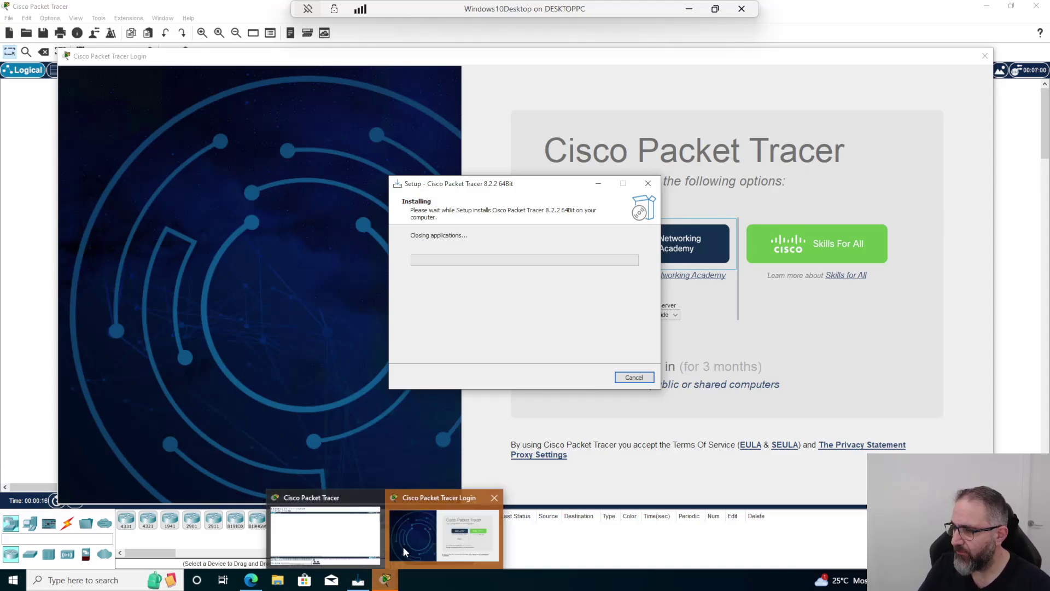
{"action": "left_click", "coordinate": [346, 539]}
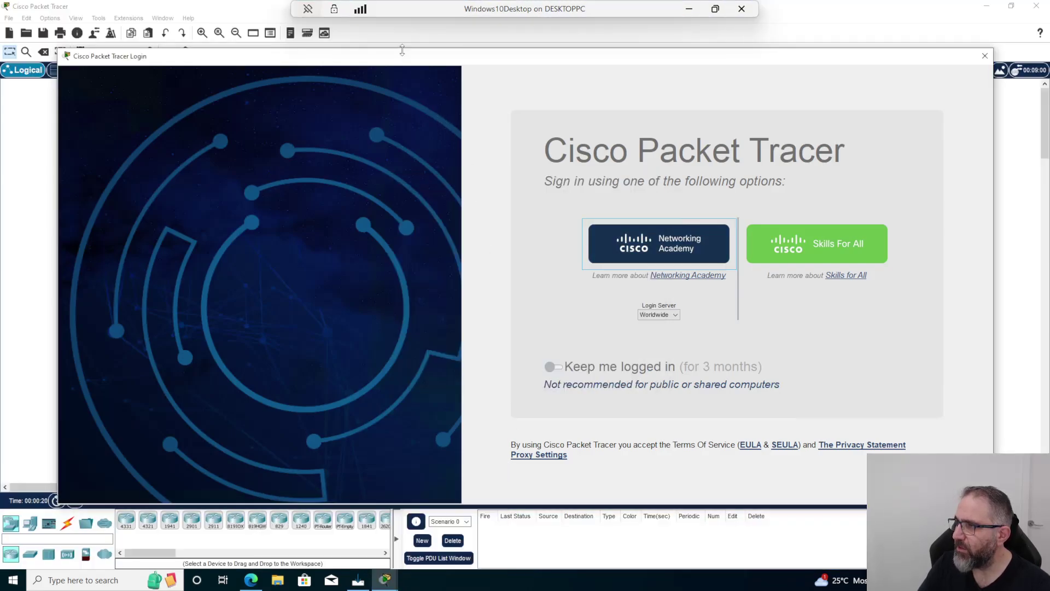
{"action": "mouse_move", "coordinate": [402, 50]}
{"action": "left_mouse_down"}
{"action": "mouse_move", "coordinate": [477, 48]}
{"action": "mouse_move", "coordinate": [430, 42]}
{"action": "mouse_move", "coordinate": [411, 51]}
{"action": "left_mouse_up"}
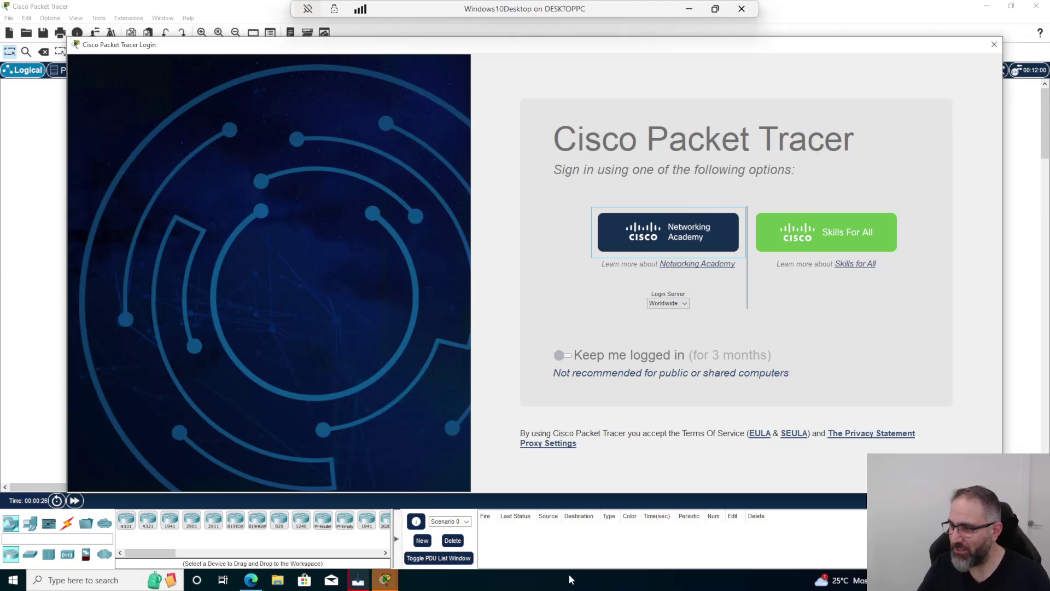
- Return to the setup window's error dialog and try closing the running applications again
{"action": "left_click", "coordinate": [446, 525]}
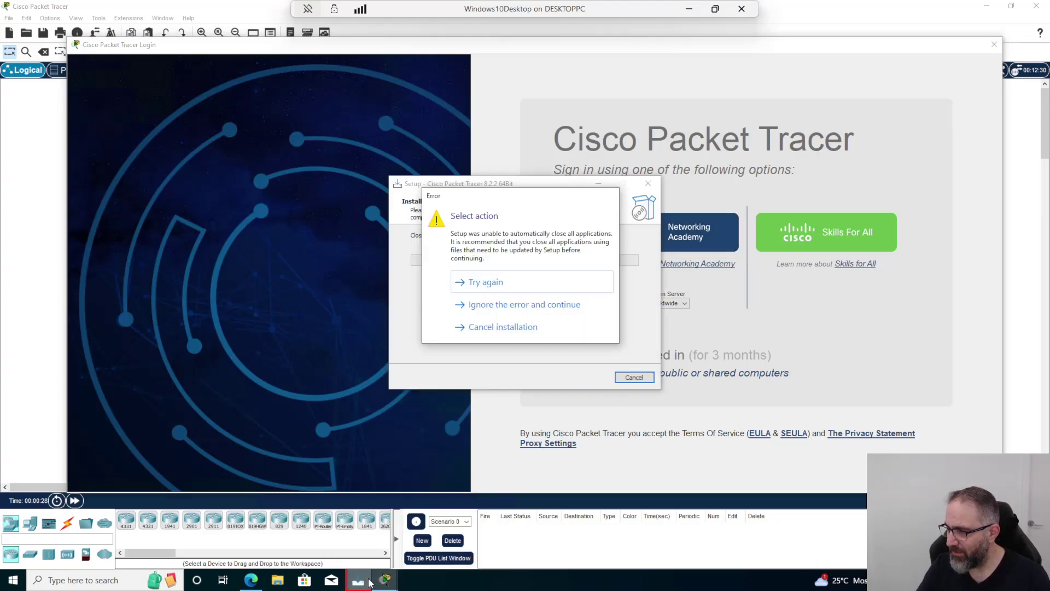
{"action": "left_click", "coordinate": [503, 287]}
{"action": "left_click", "coordinate": [507, 289]}
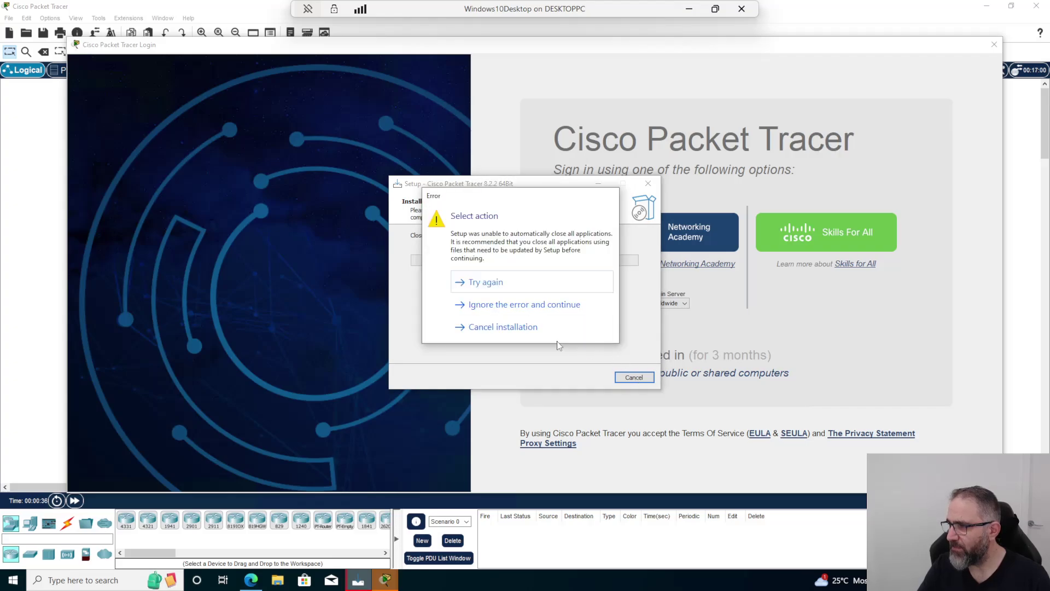
- Cancel the repeated installation from the setup error dialog
{"action": "left_click", "coordinate": [518, 327]}
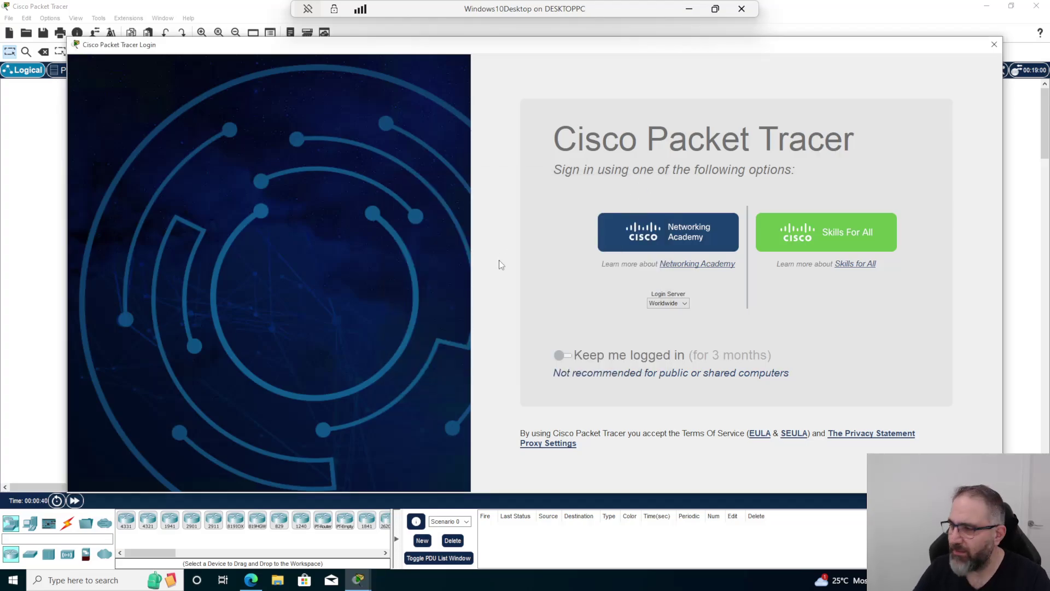
- Sign in to Packet Tracer through Skills For All and bring its workspace in front of the browser
{"action": "left_click_drag", "start_coordinate": [710, 52], "coordinate": [731, 52]}
{"action": "left_click", "coordinate": [828, 235]}
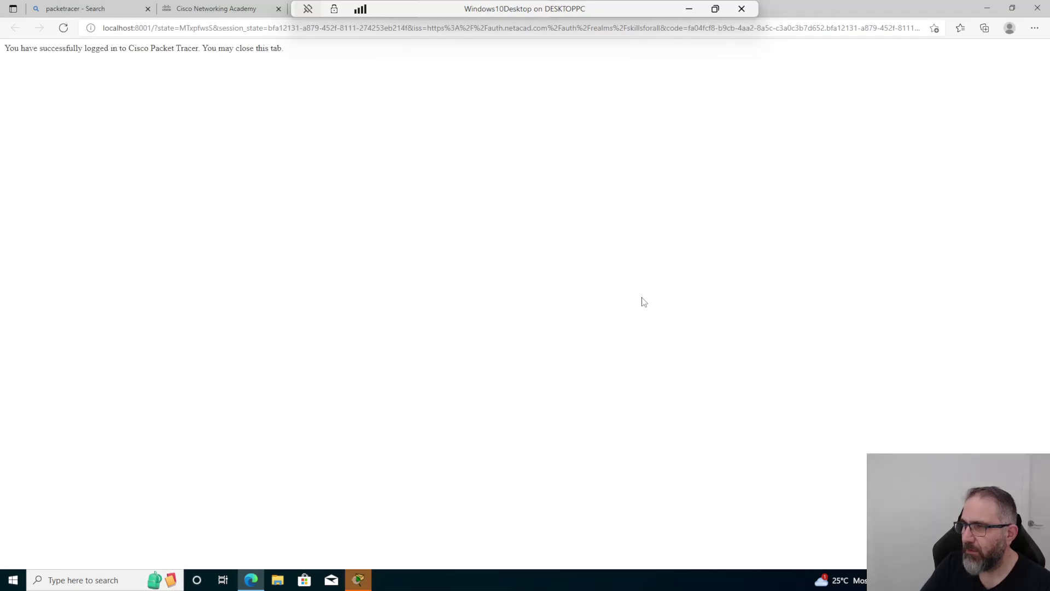
{"action": "left_click", "coordinate": [1012, 8]}
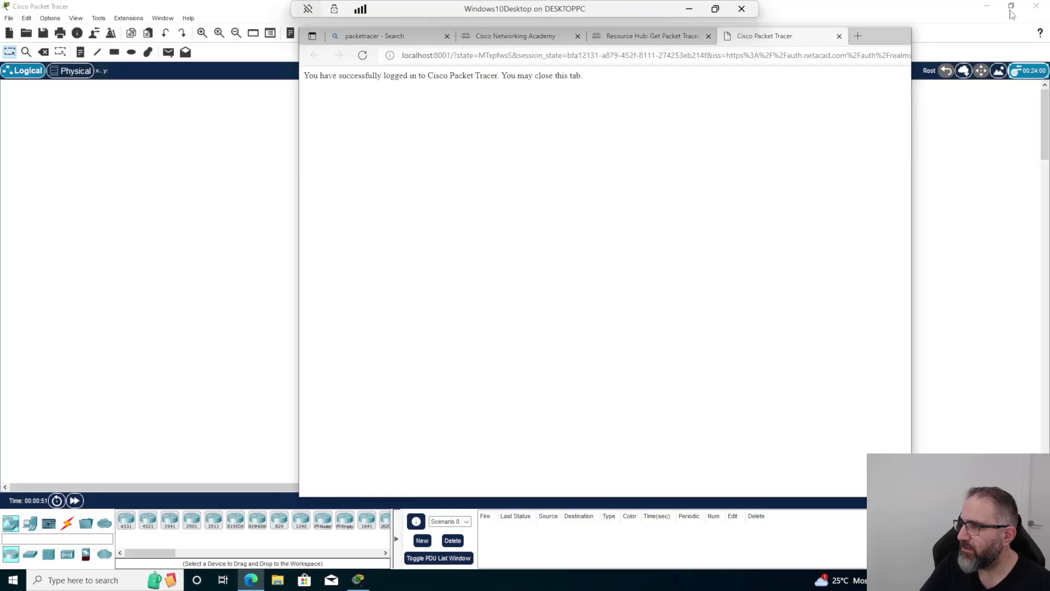
{"action": "left_click", "coordinate": [224, 245]}
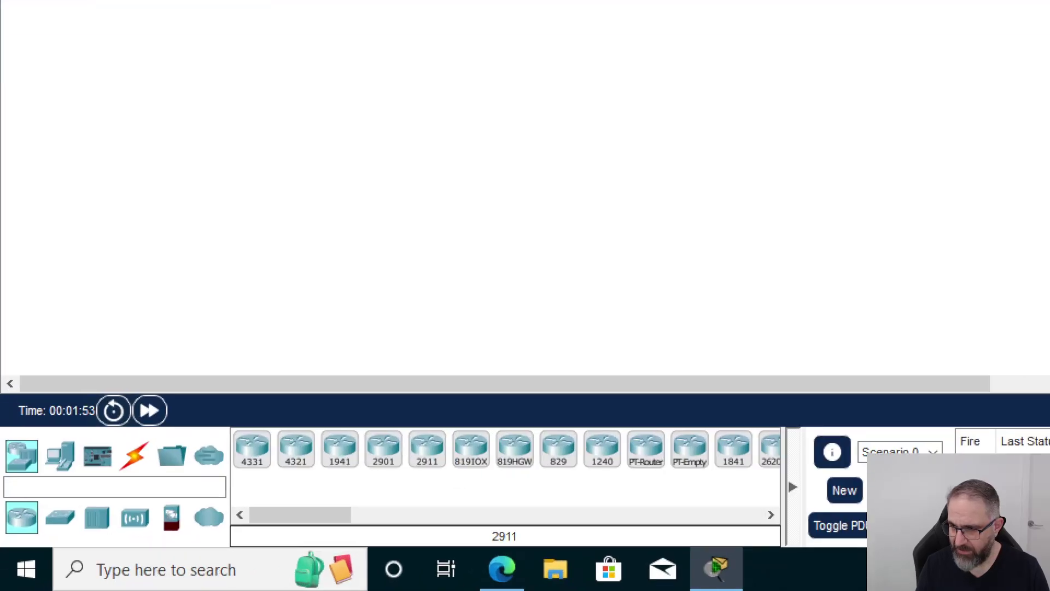
{"action": "left_click_drag", "start_coordinate": [40, 475], "coordinate": [87, 476]}
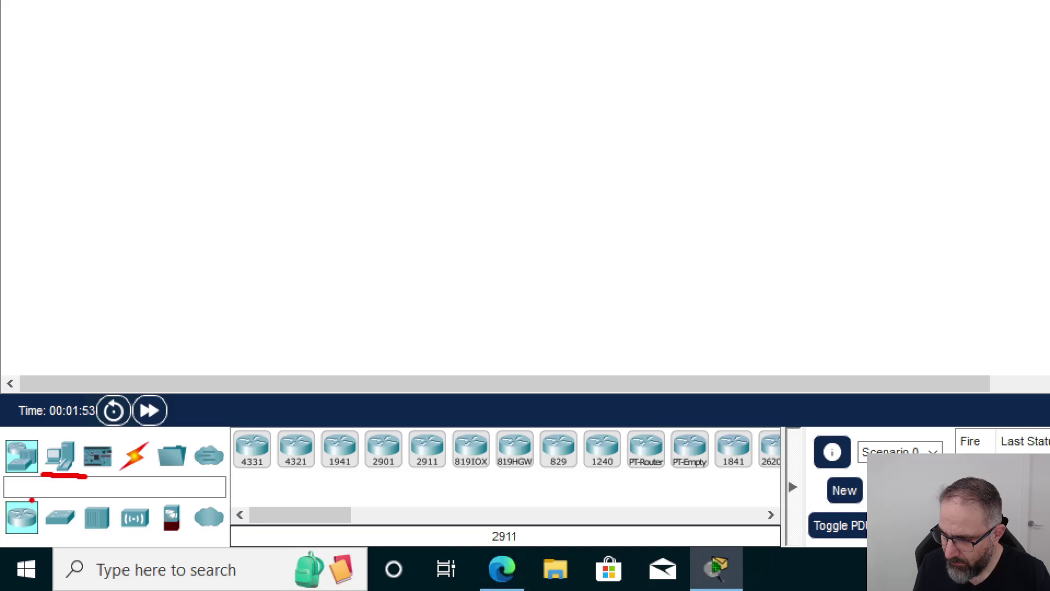
{"action": "mouse_move", "coordinate": [33, 499]}
{"action": "left_mouse_down"}
{"action": "mouse_move", "coordinate": [22, 530]}
{"action": "mouse_move", "coordinate": [66, 493]}
{"action": "mouse_move", "coordinate": [121, 530]}
{"action": "mouse_move", "coordinate": [118, 506]}
{"action": "mouse_move", "coordinate": [211, 525]}
{"action": "mouse_move", "coordinate": [160, 495]}
{"action": "mouse_move", "coordinate": [227, 526]}
{"action": "mouse_move", "coordinate": [219, 495]}
{"action": "left_mouse_up"}
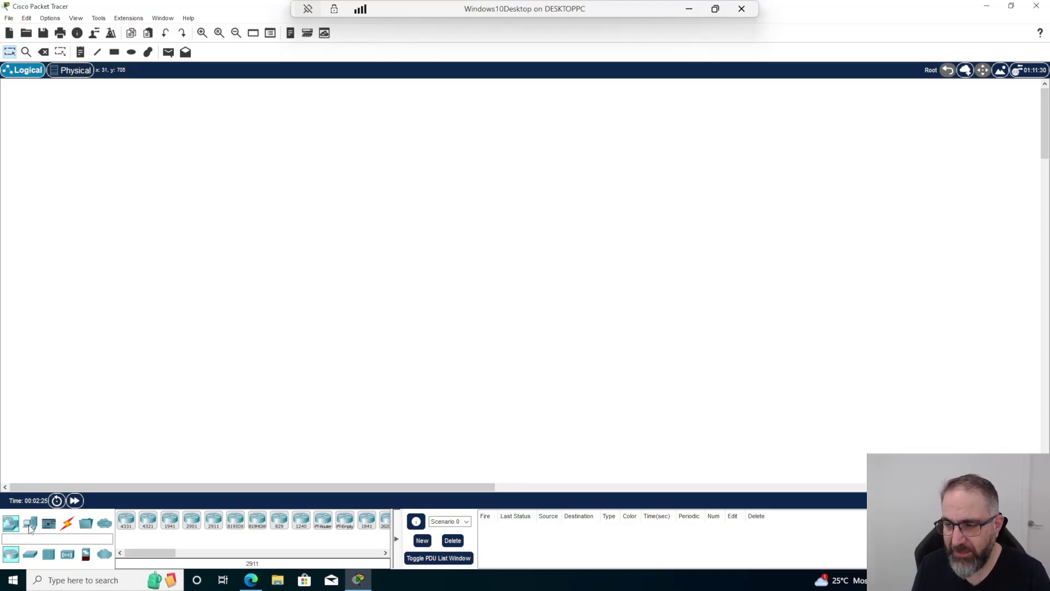
- Place a PC in the upper-left area of the logical workspace and a 2960 switch beside it on its right
{"action": "left_click", "coordinate": [30, 525]}
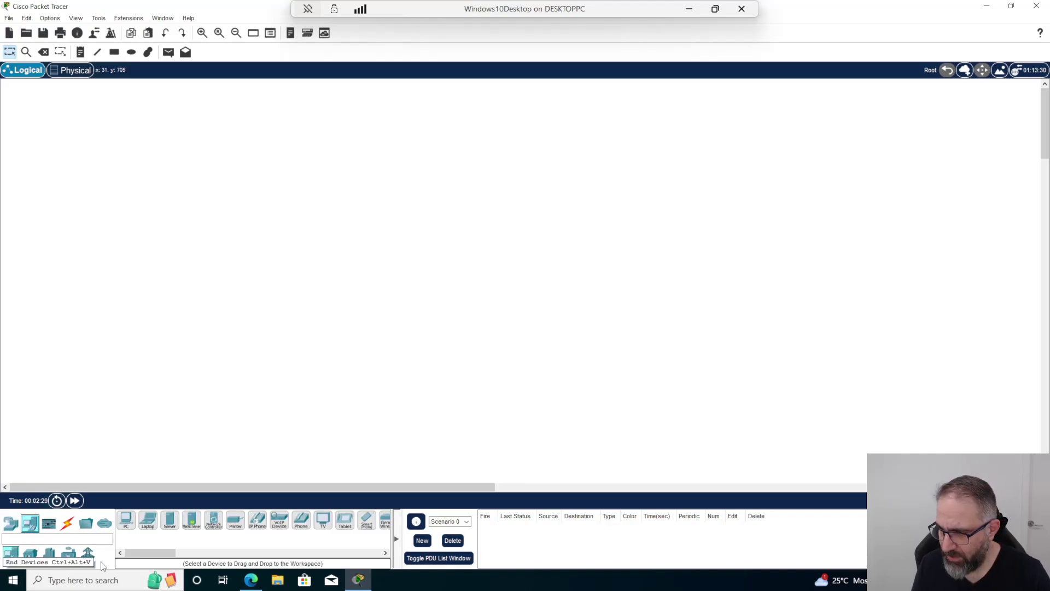
{"action": "left_click_drag", "start_coordinate": [127, 522], "coordinate": [223, 206]}
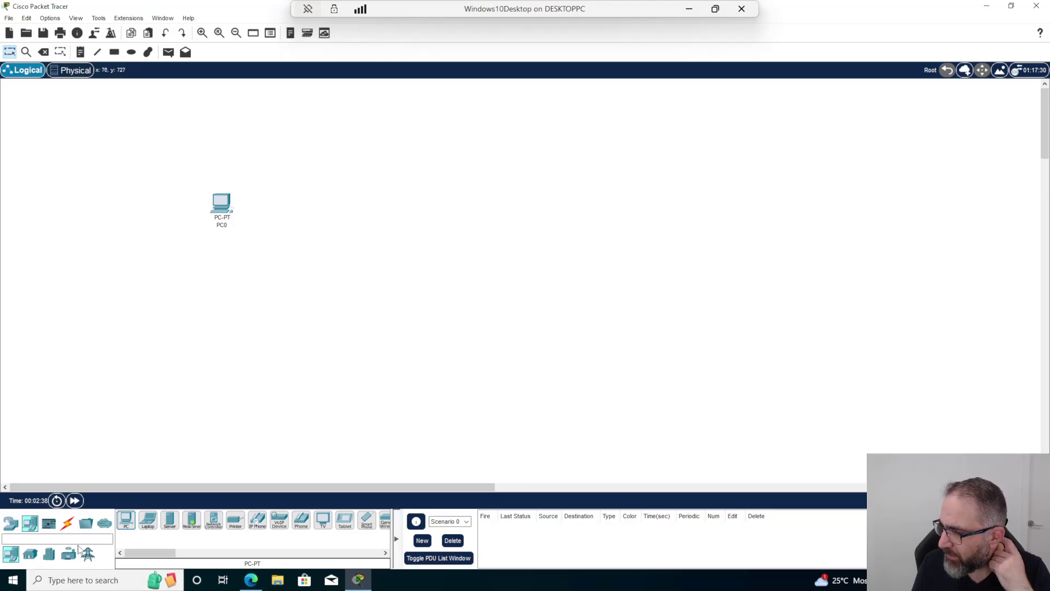
{"action": "left_click", "coordinate": [11, 522]}
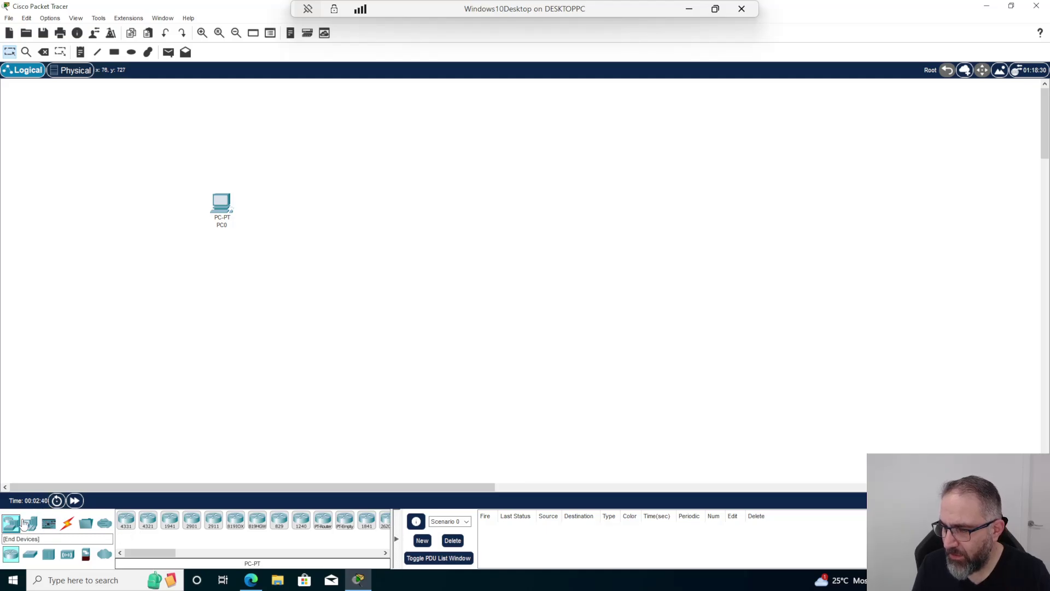
{"action": "left_click", "coordinate": [30, 554]}
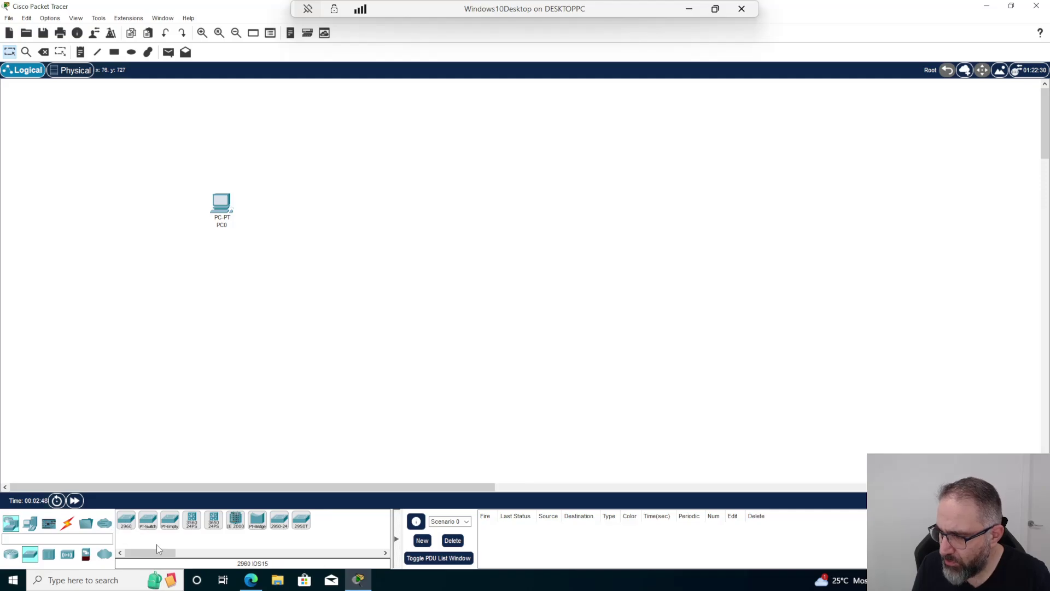
{"action": "left_click_drag", "start_coordinate": [157, 553], "coordinate": [125, 555]}
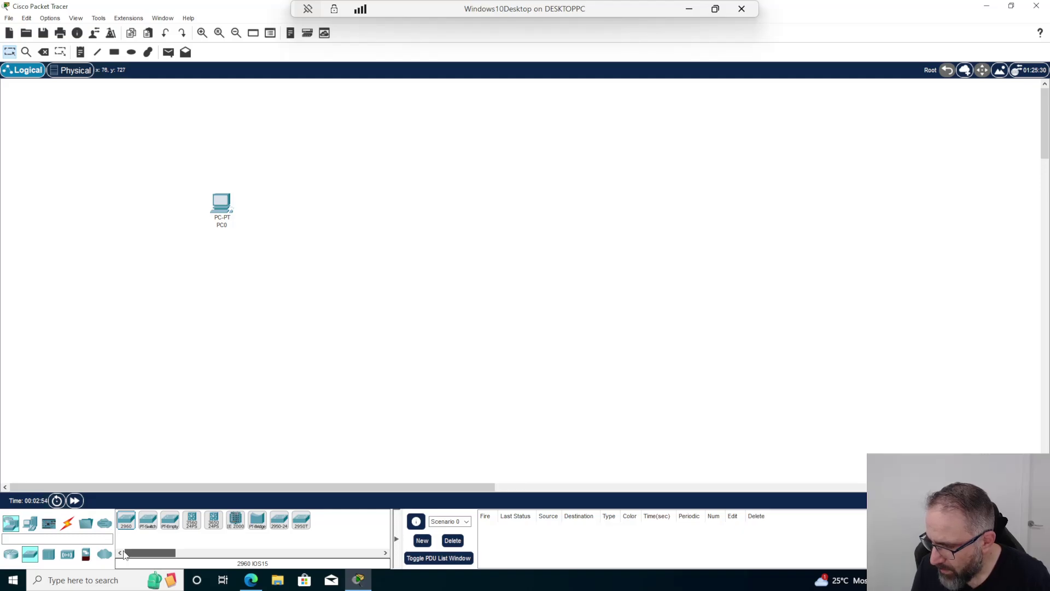
{"action": "mouse_move", "coordinate": [151, 556]}
{"action": "left_mouse_down"}
{"action": "mouse_move", "coordinate": [165, 558]}
{"action": "mouse_move", "coordinate": [131, 558]}
{"action": "left_mouse_up"}
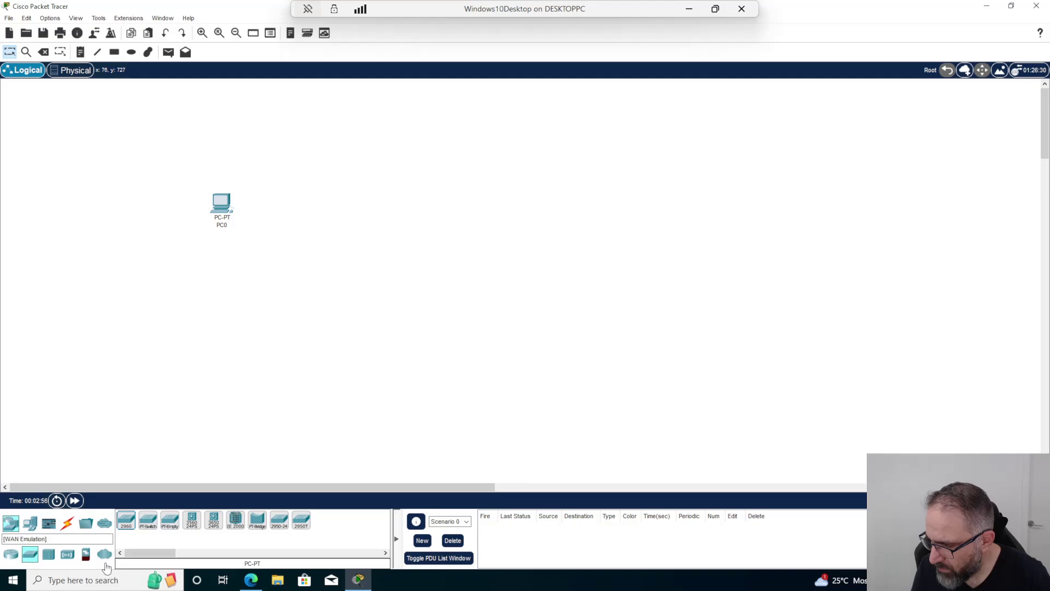
{"action": "left_click_drag", "start_coordinate": [126, 520], "coordinate": [285, 196]}
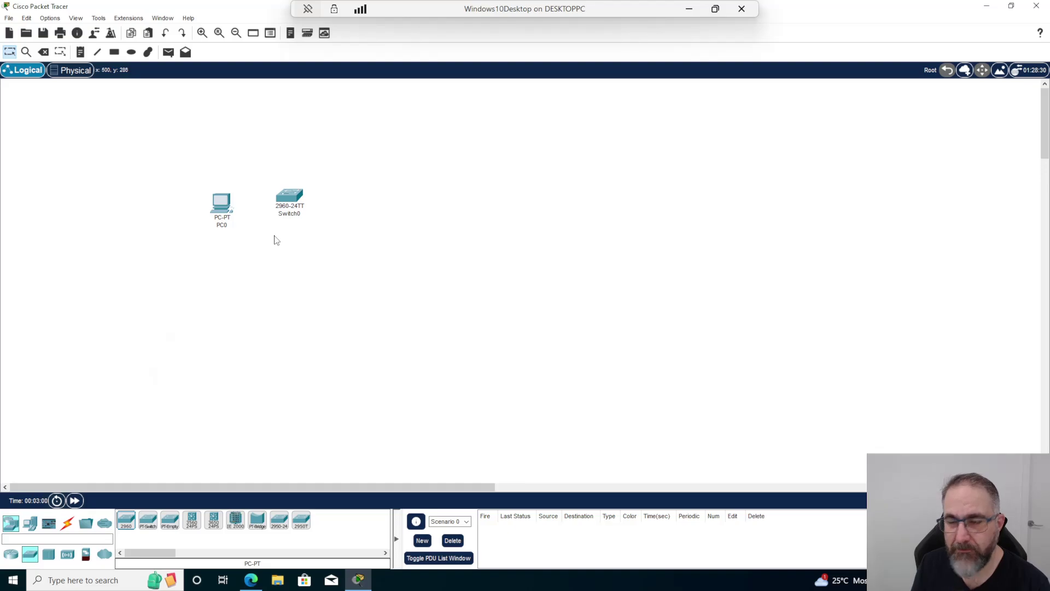
- Add a second PC to the right of the 2960 switch
{"action": "left_click", "coordinate": [29, 525]}
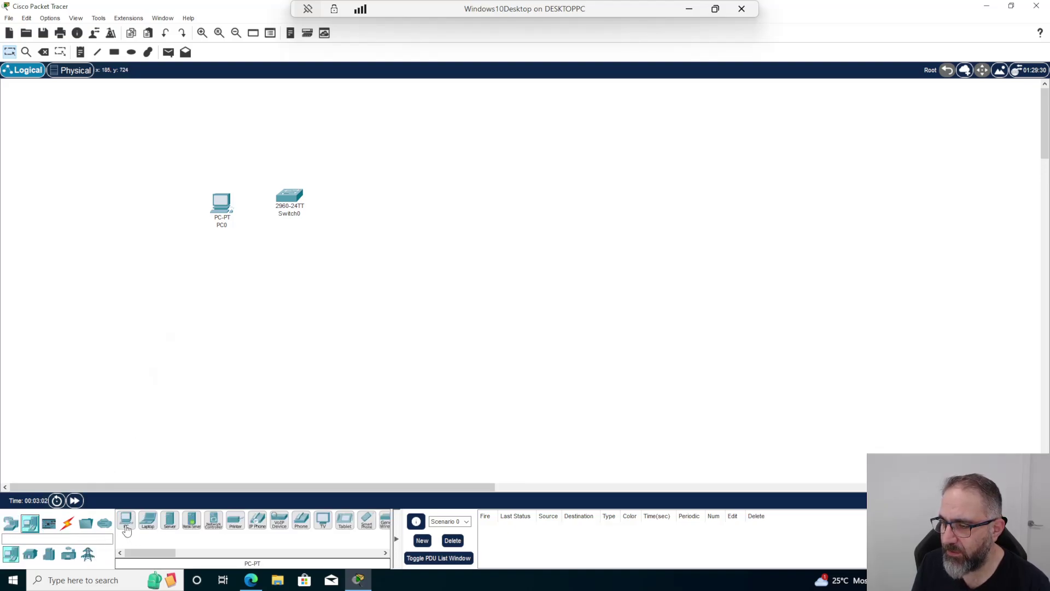
{"action": "left_click_drag", "start_coordinate": [126, 520], "coordinate": [354, 187]}
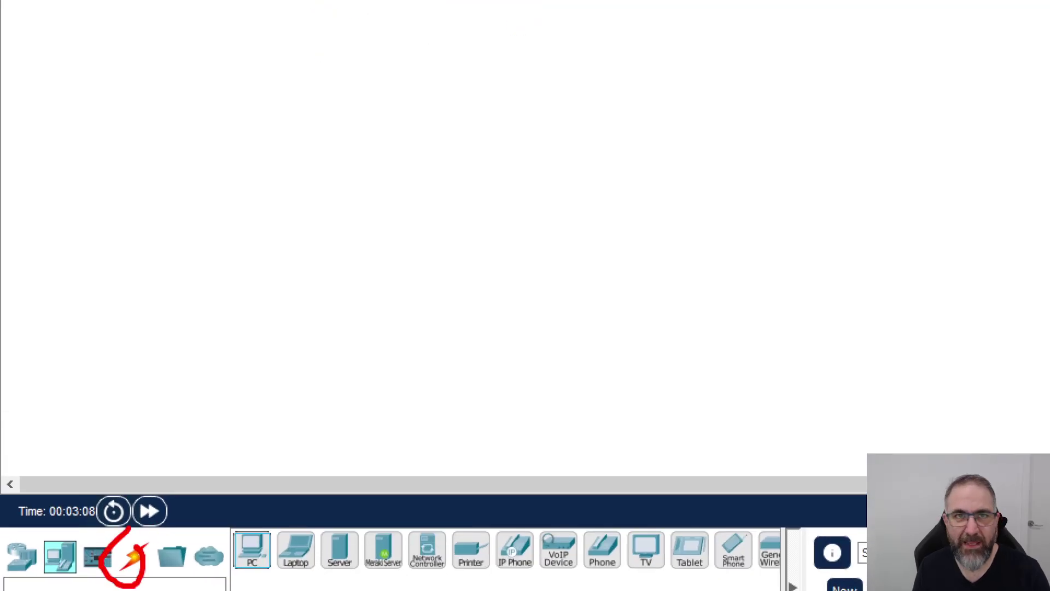
- Cable the switch to PC0 and PC1, letting the program automatically choose the connection type
{"action": "left_click", "coordinate": [131, 557]}
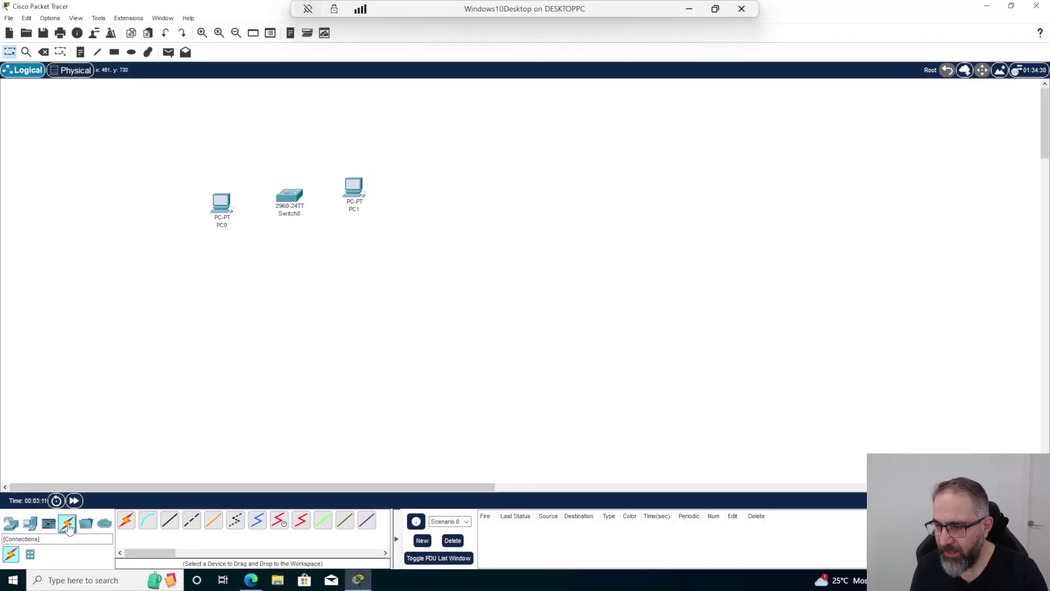
{"action": "left_click", "coordinate": [126, 520]}
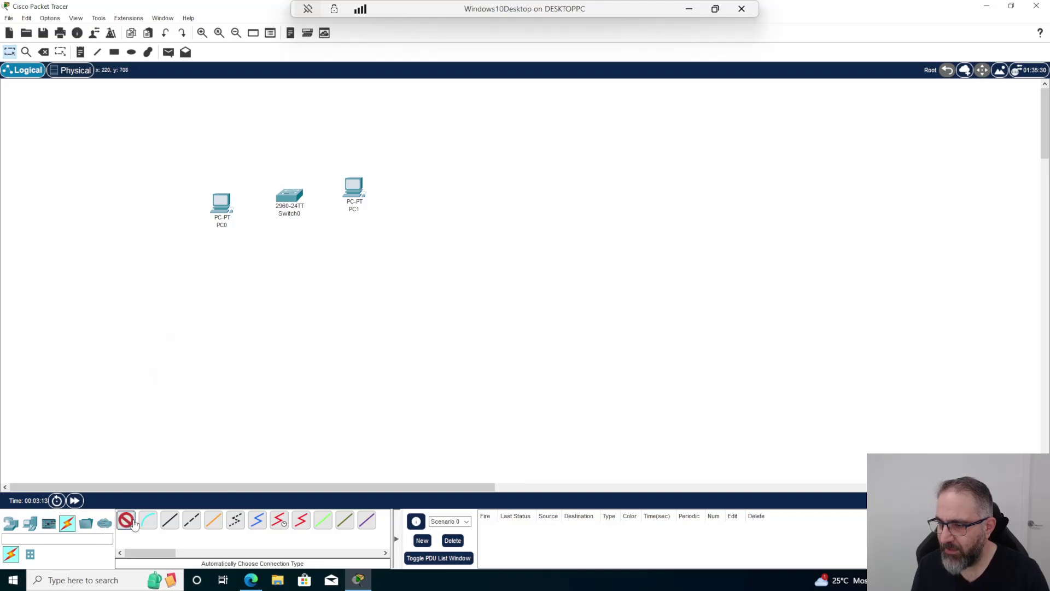
{"action": "left_click", "coordinate": [286, 204]}
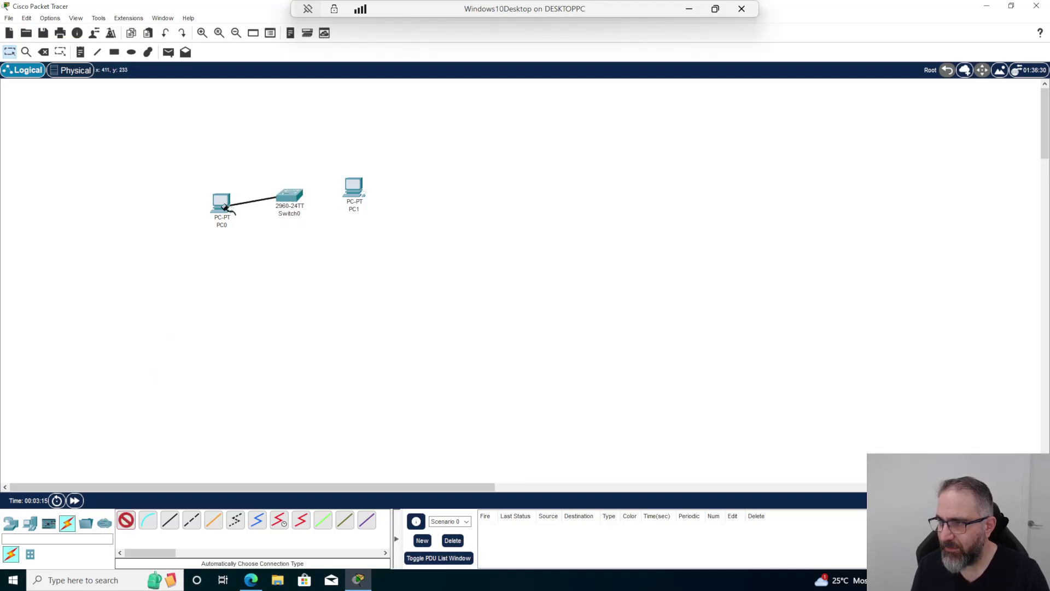
{"action": "left_click", "coordinate": [226, 207]}
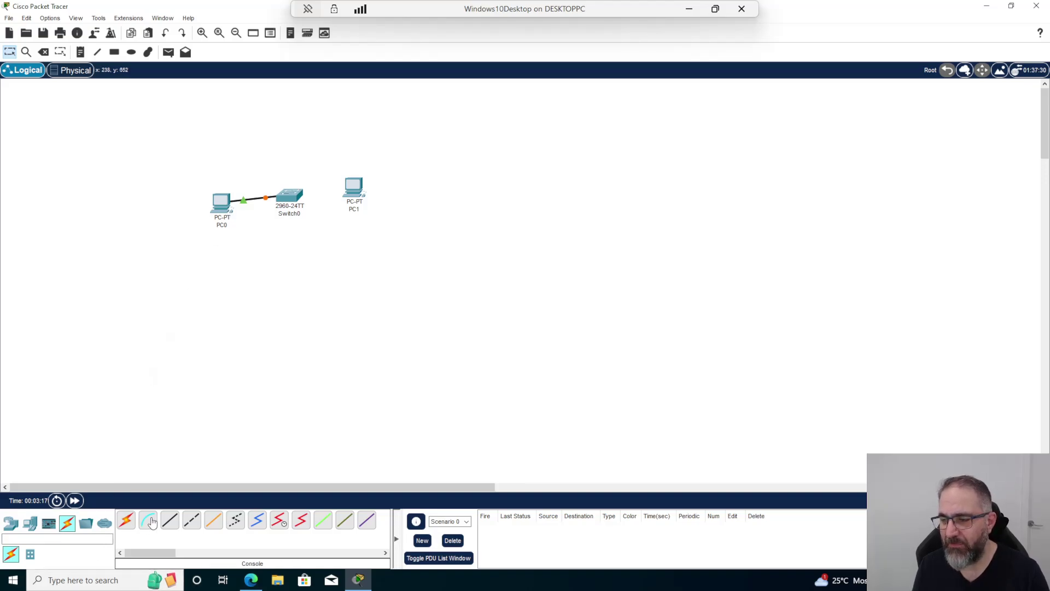
{"action": "left_click", "coordinate": [133, 521]}
{"action": "left_click", "coordinate": [291, 192]}
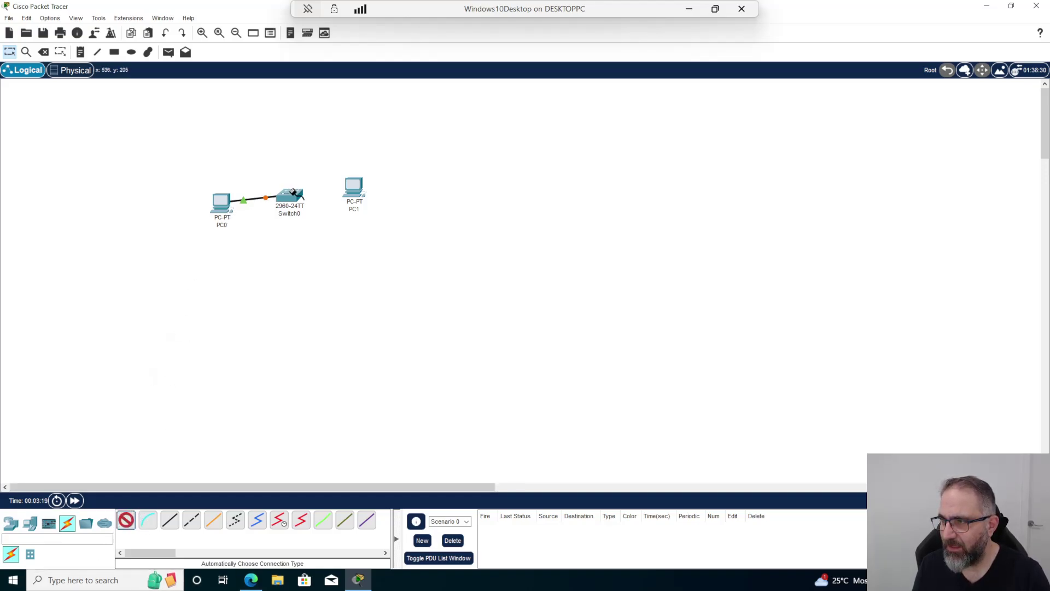
{"action": "left_click", "coordinate": [345, 183]}
- Move PC1 and PC0 slightly lower and outward so both sit below the switch
{"action": "left_click_drag", "start_coordinate": [350, 186], "coordinate": [363, 206]}
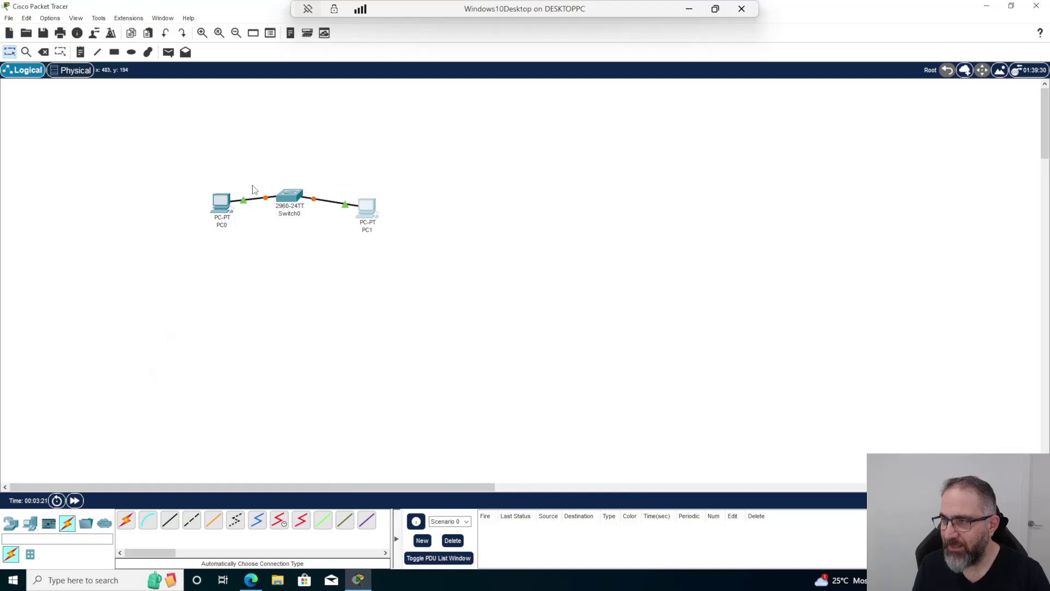
{"action": "left_click_drag", "start_coordinate": [224, 208], "coordinate": [213, 222]}
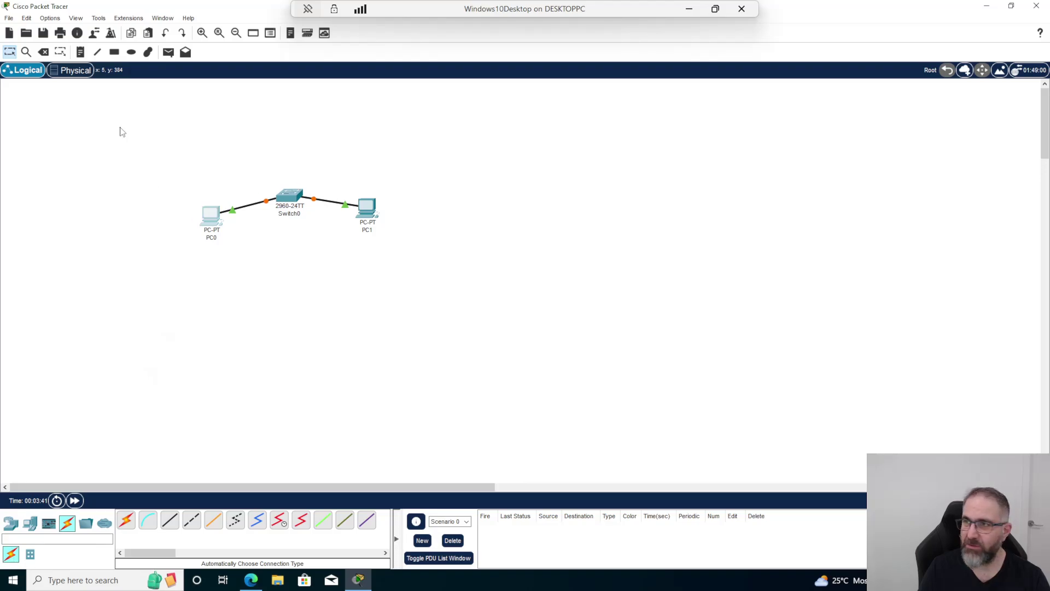
- Place a text note reading "My first lab" in the upper-left area of the workspace
{"action": "left_click", "coordinate": [60, 52]}
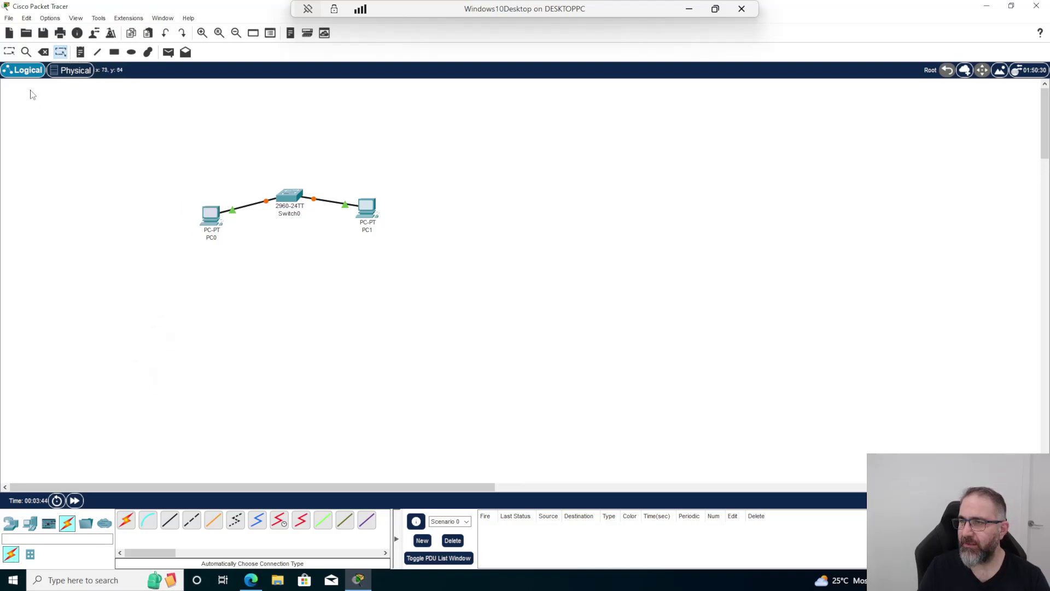
{"action": "left_click", "coordinate": [81, 52]}
{"action": "left_click", "coordinate": [18, 123]}
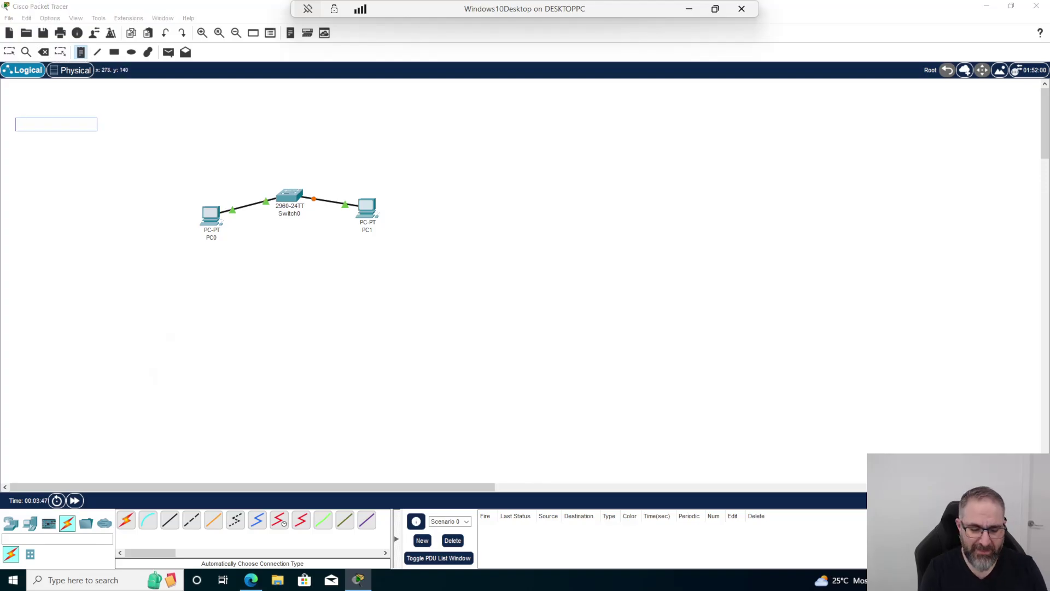
{"action": "type", "text": "My first lab"}
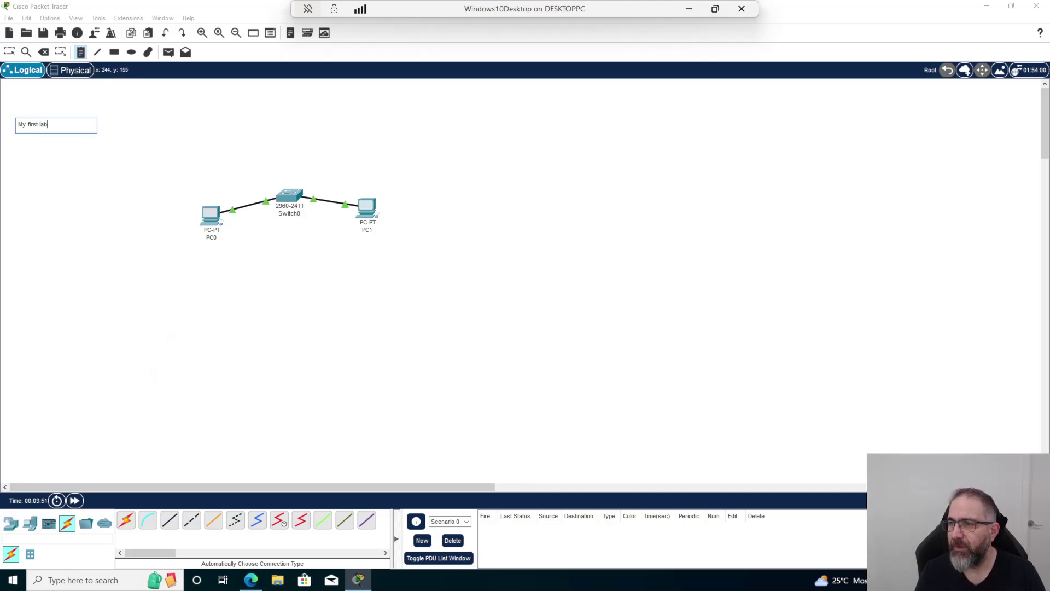
{"action": "left_click", "coordinate": [132, 164]}
- Draw an unfilled, outlined ellipse around the two PCs and the switch
{"action": "left_click", "coordinate": [131, 52]}
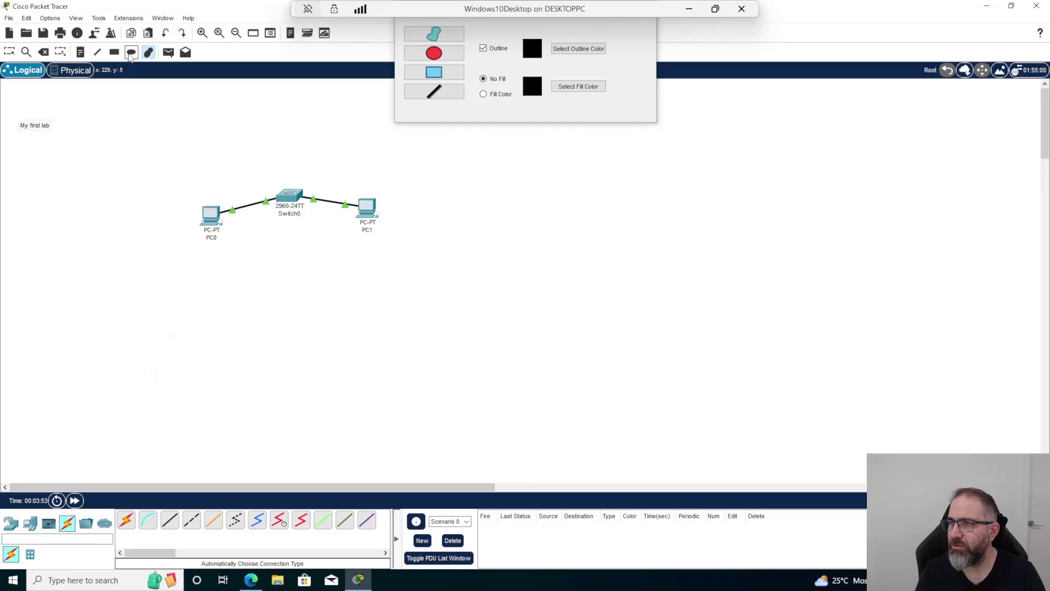
{"action": "left_click", "coordinate": [712, 150]}
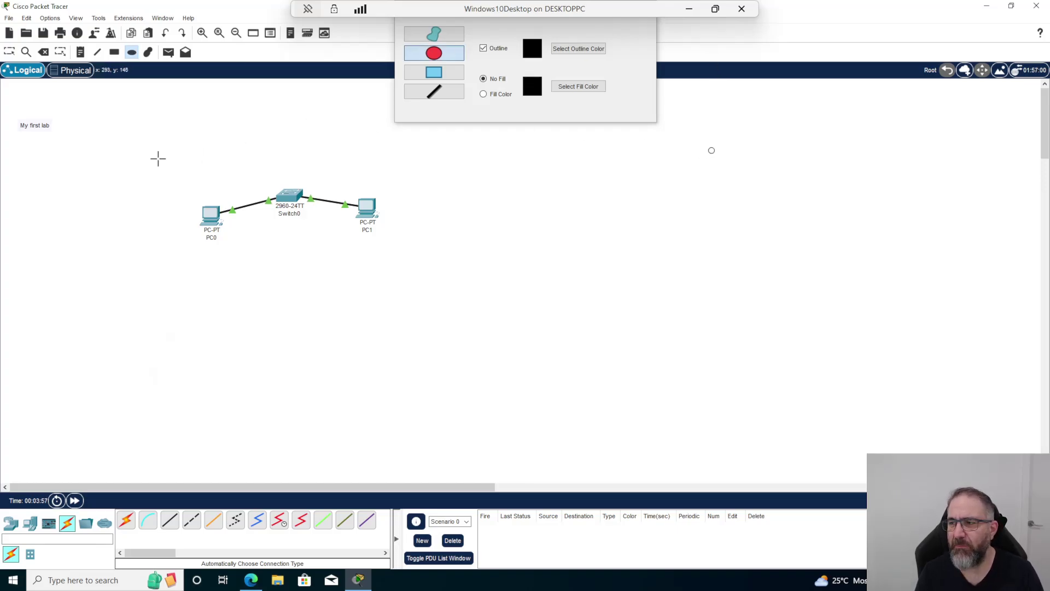
{"action": "left_click_drag", "start_coordinate": [150, 159], "coordinate": [430, 281]}
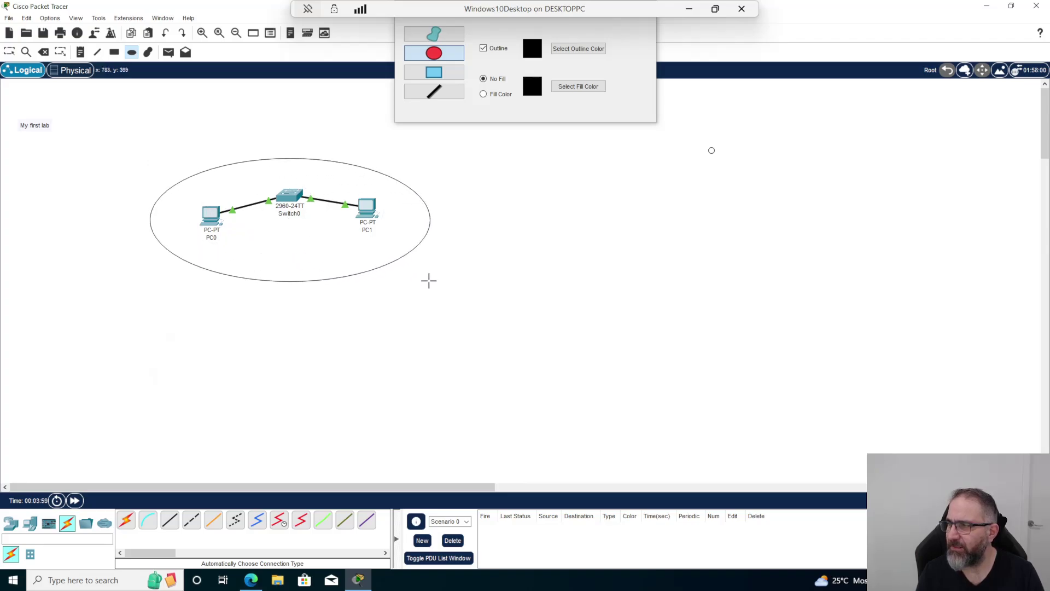
- Set the drawing fill colour to cyan (#00ffff) and try applying it inside the ellipse around the devices
{"action": "left_click", "coordinate": [446, 59]}
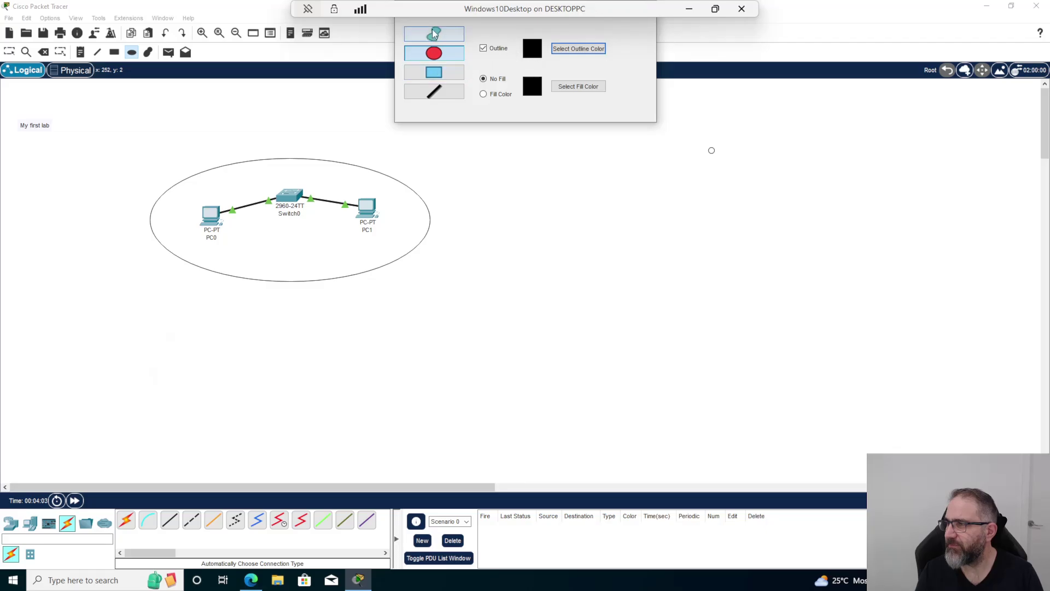
{"action": "left_click", "coordinate": [483, 94]}
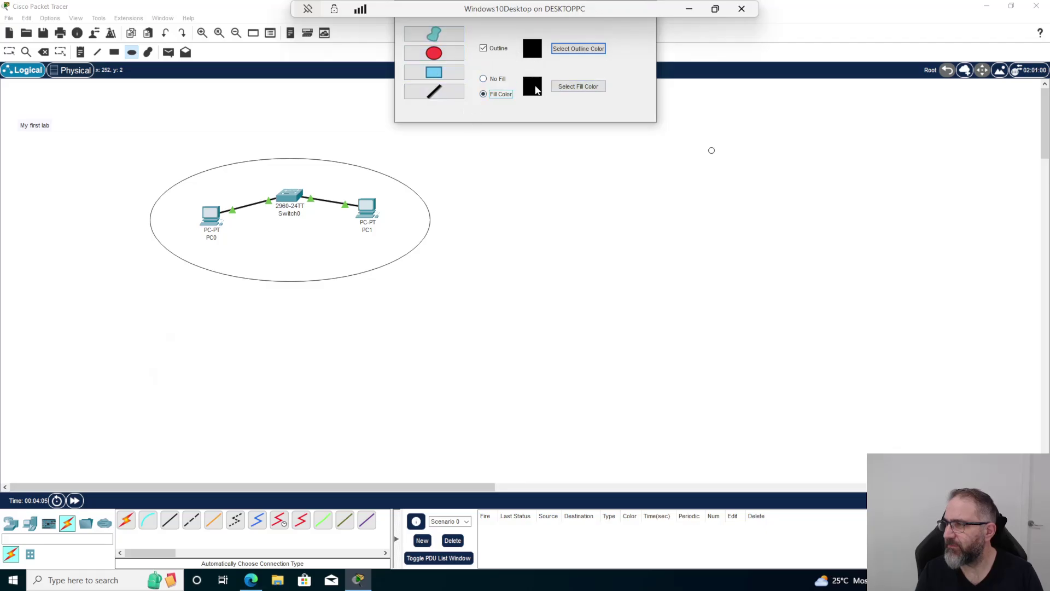
{"action": "left_click", "coordinate": [573, 88]}
{"action": "left_click", "coordinate": [487, 227]}
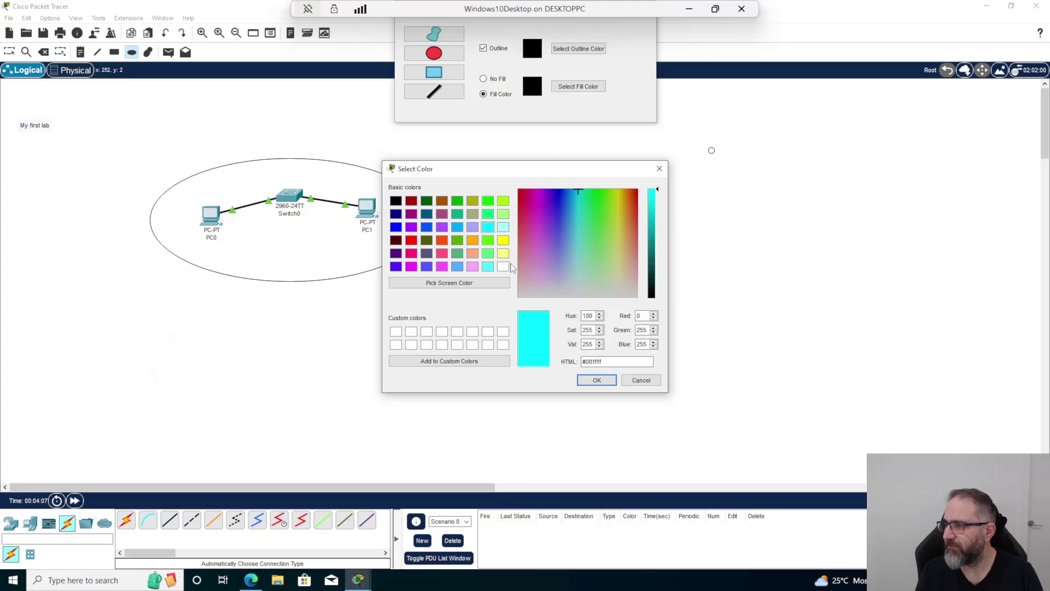
{"action": "left_click", "coordinate": [596, 380]}
{"action": "left_click", "coordinate": [316, 256]}
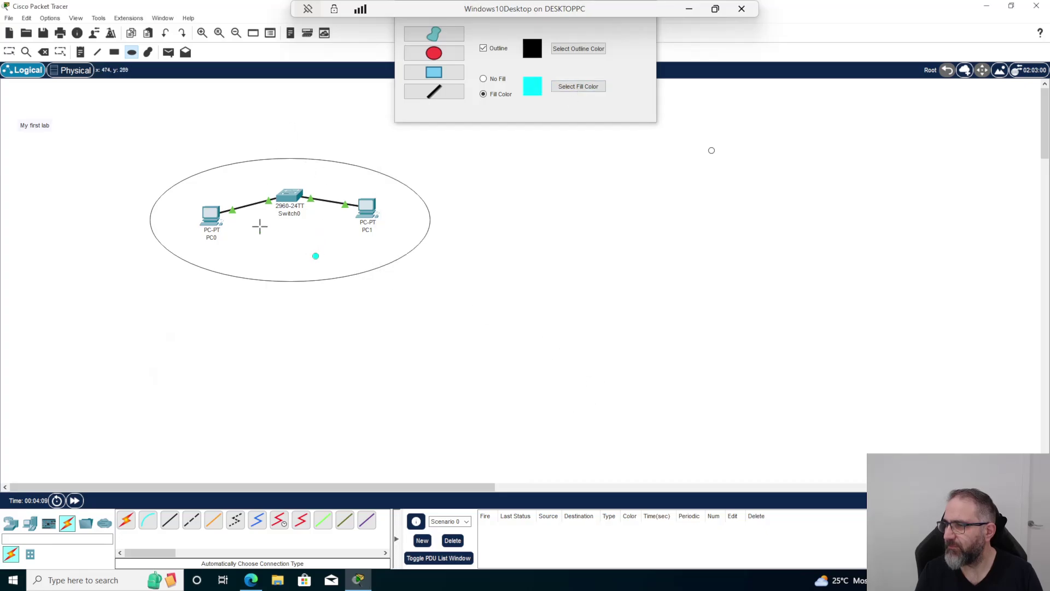
{"action": "left_click", "coordinate": [261, 230]}
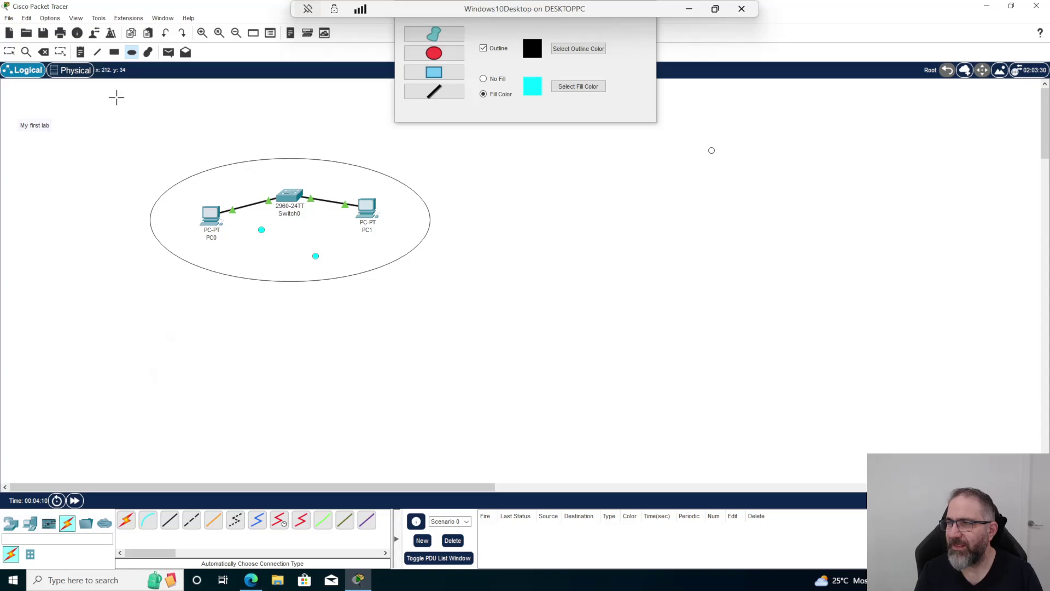
- Undo the last cyan circle placed inside the ellipse and try undoing the one before it
{"action": "left_click", "coordinate": [27, 18]}
{"action": "left_click", "coordinate": [43, 60]}
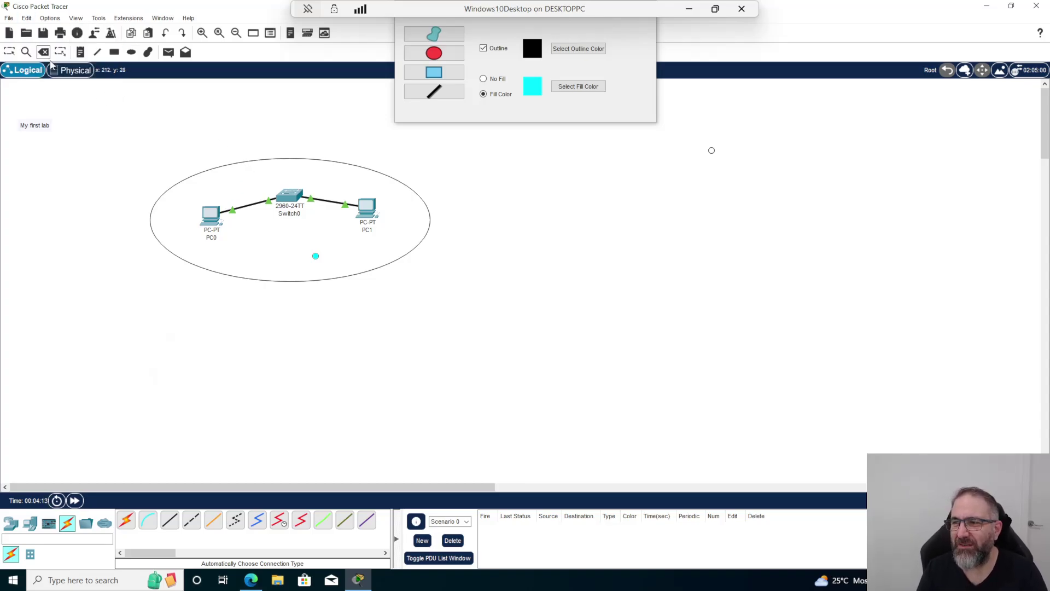
{"action": "left_click", "coordinate": [26, 21]}
{"action": "left_click", "coordinate": [48, 61]}
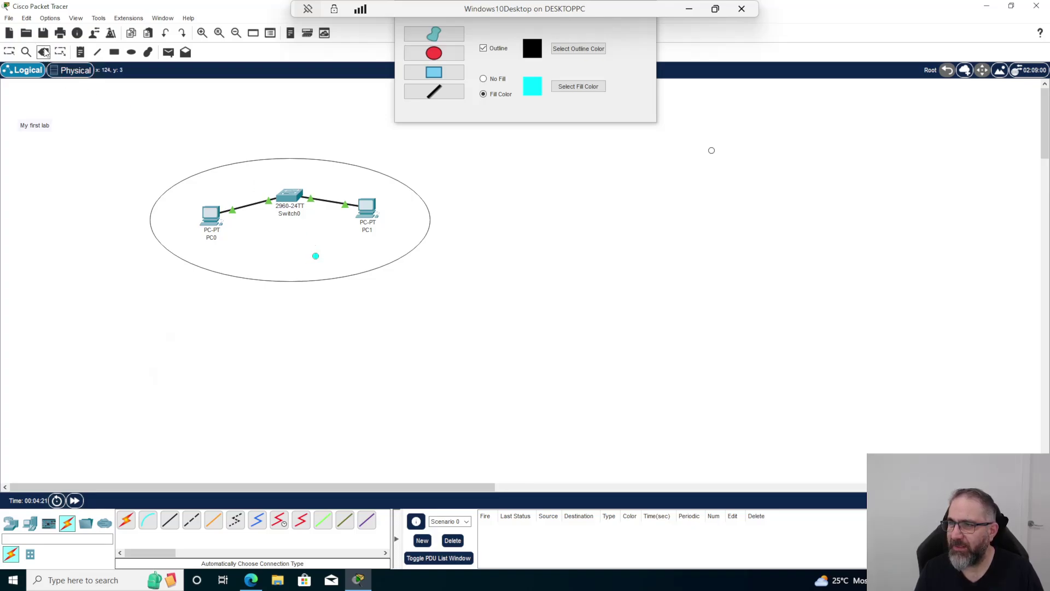
- Delete the small cyan circle, the stray circle outside the ellipse, and the unfilled ellipse around the devices
{"action": "left_click", "coordinate": [317, 257]}
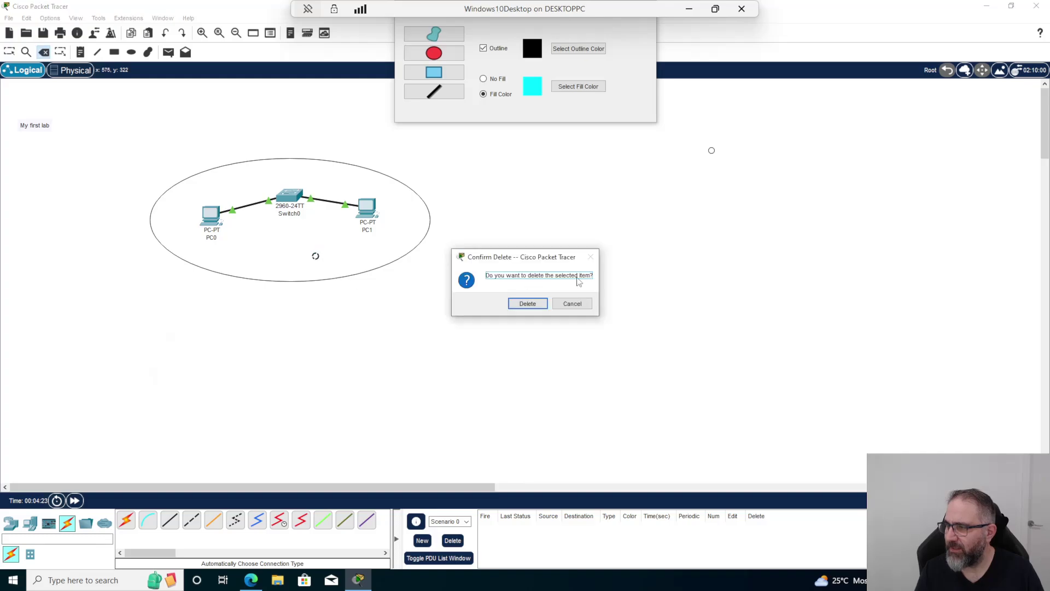
{"action": "left_click", "coordinate": [527, 303]}
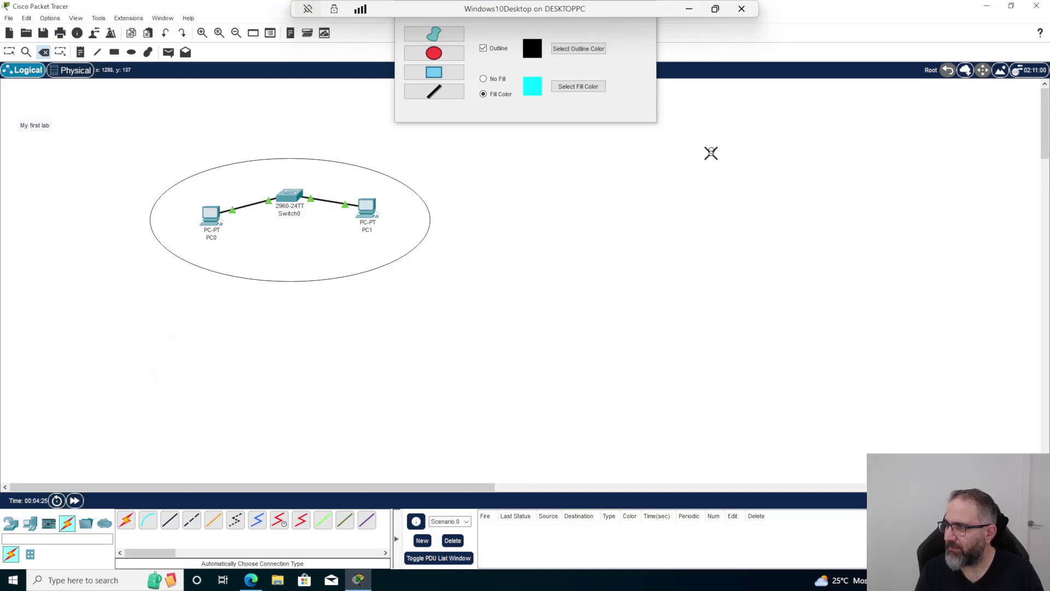
{"action": "left_click", "coordinate": [710, 152]}
{"action": "left_click", "coordinate": [527, 303]}
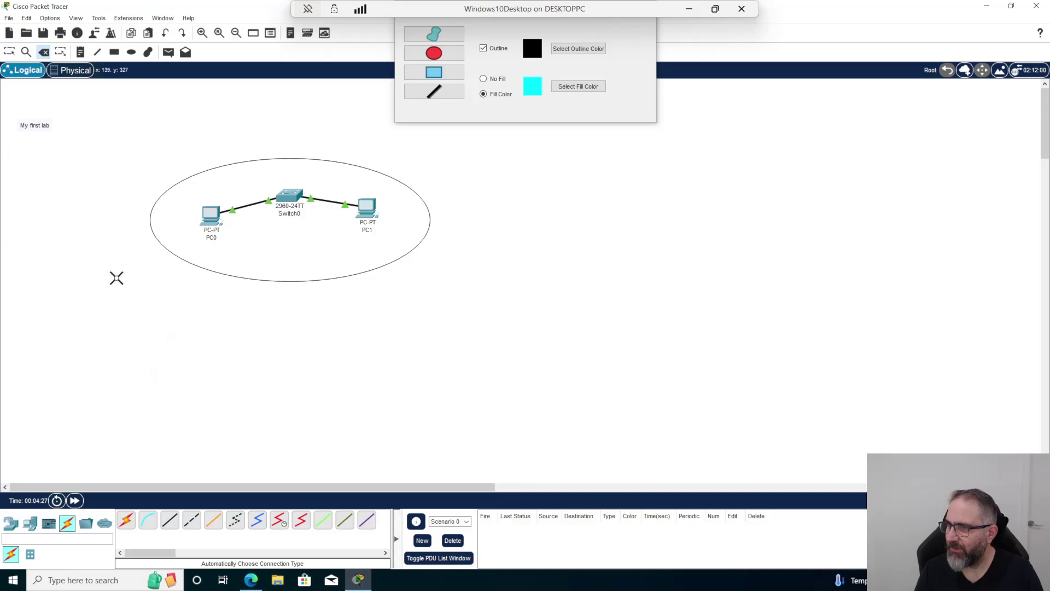
{"action": "left_click", "coordinate": [248, 277]}
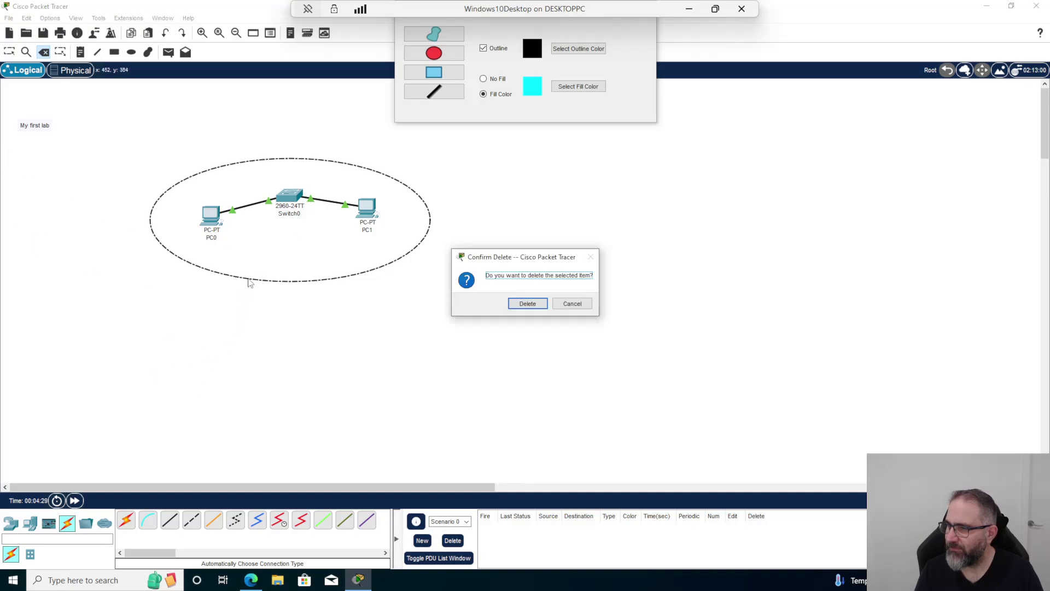
{"action": "left_click", "coordinate": [528, 303]}
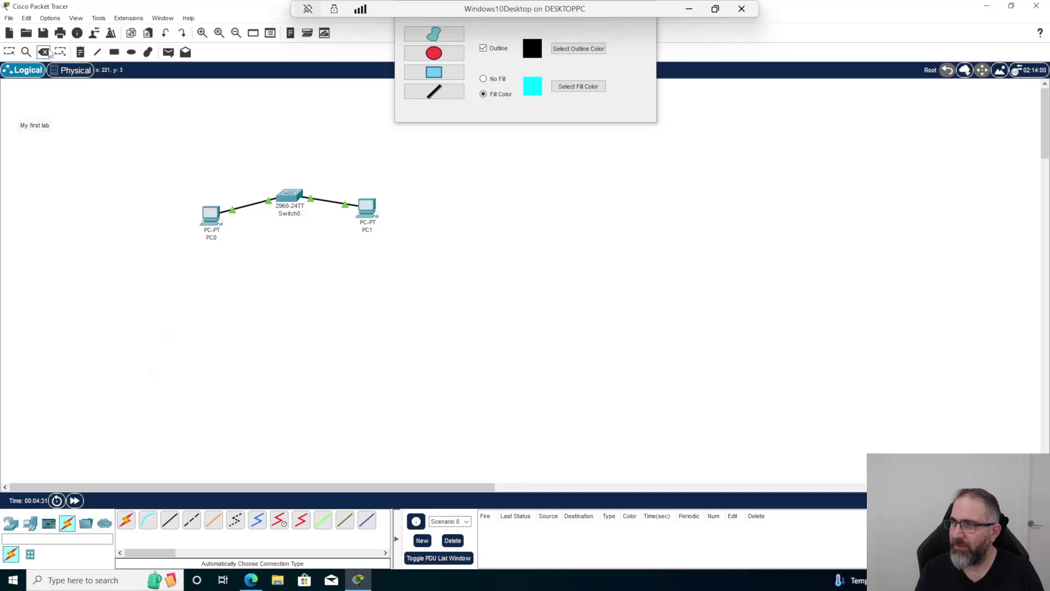
- Draw a cyan-filled, outlined ellipse around the two PCs and the switch, and return to selection mode
{"action": "left_click", "coordinate": [131, 51]}
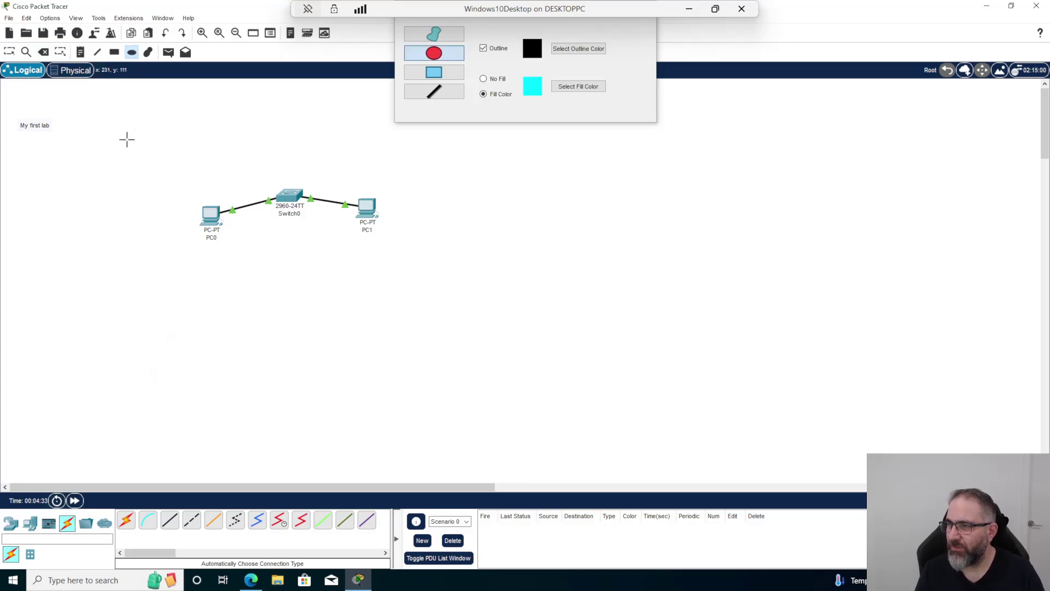
{"action": "left_click_drag", "start_coordinate": [126, 138], "coordinate": [455, 289]}
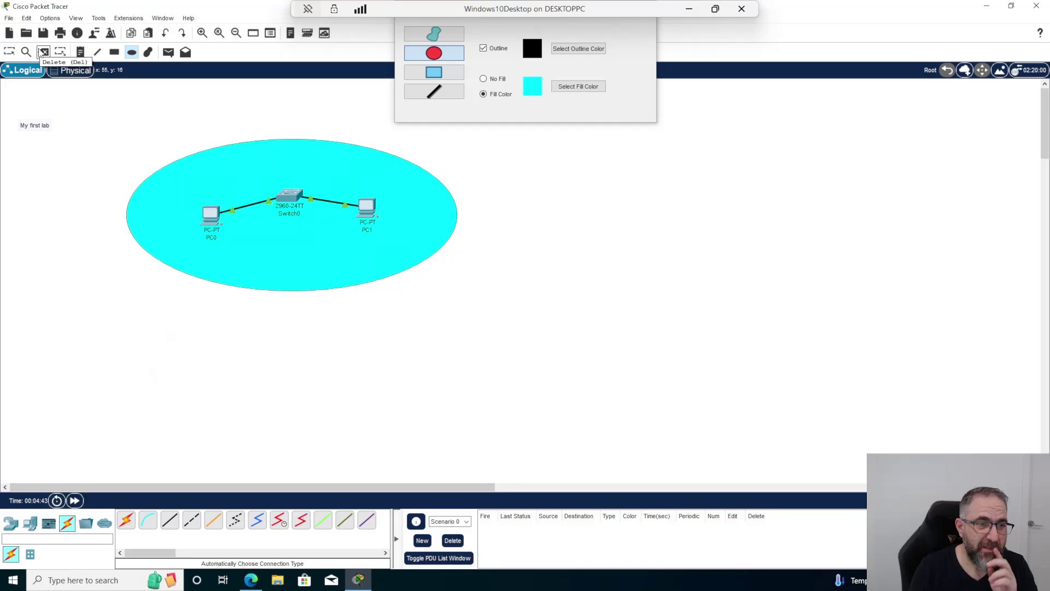
{"action": "left_click", "coordinate": [511, 384]}
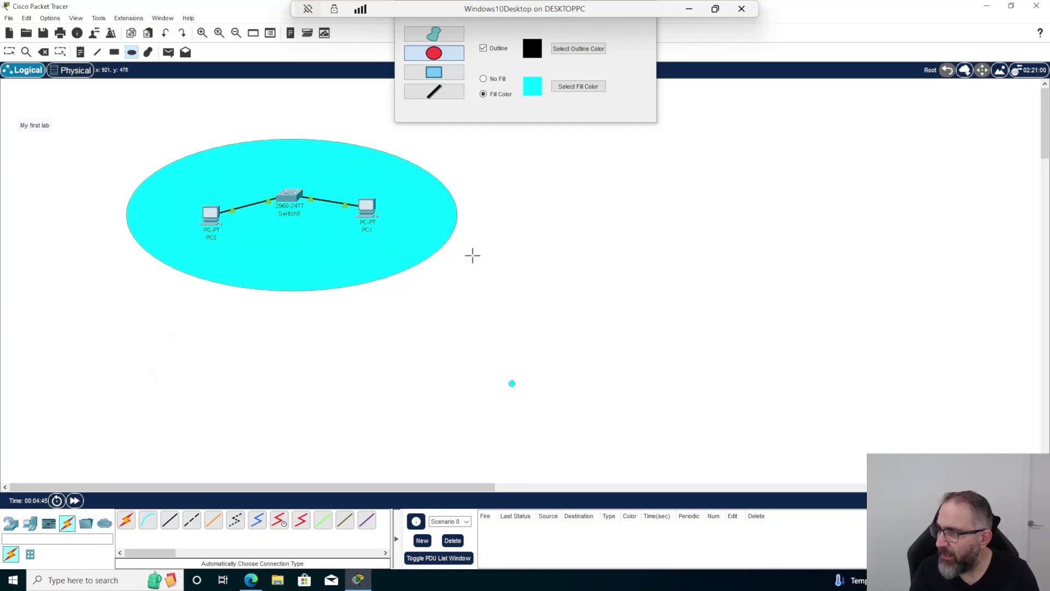
{"action": "left_click", "coordinate": [11, 52]}
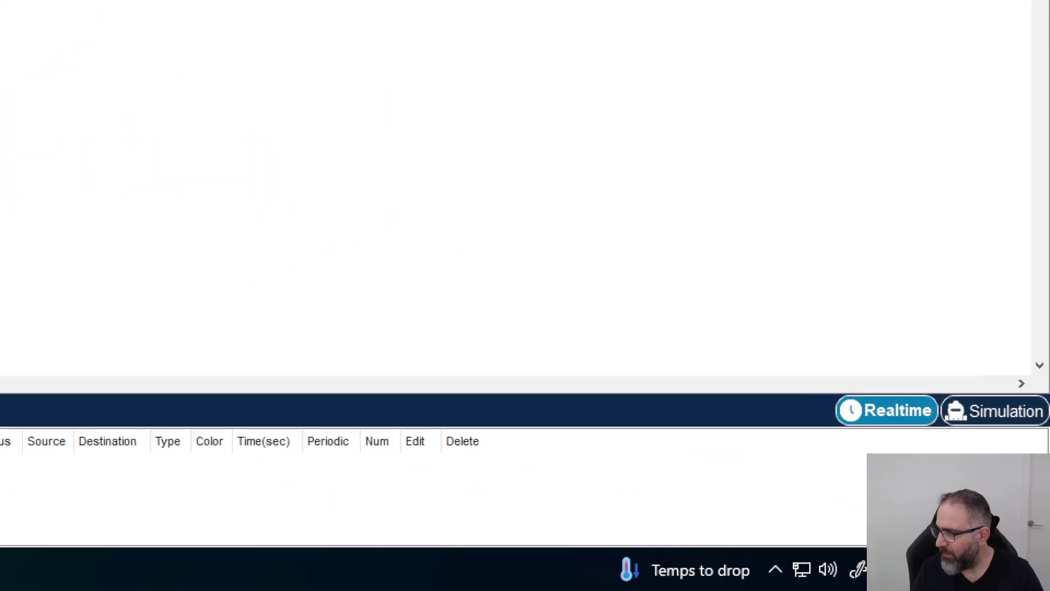
{"action": "left_click_drag", "start_coordinate": [893, 407], "coordinate": [869, 497]}
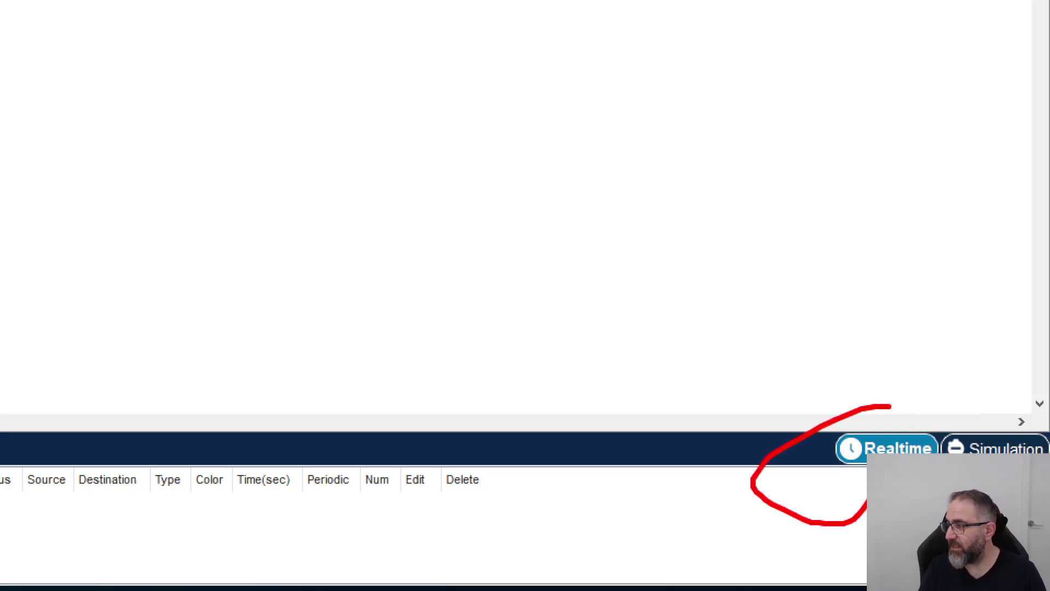
{"action": "left_click_drag", "start_coordinate": [993, 425], "coordinate": [994, 446]}
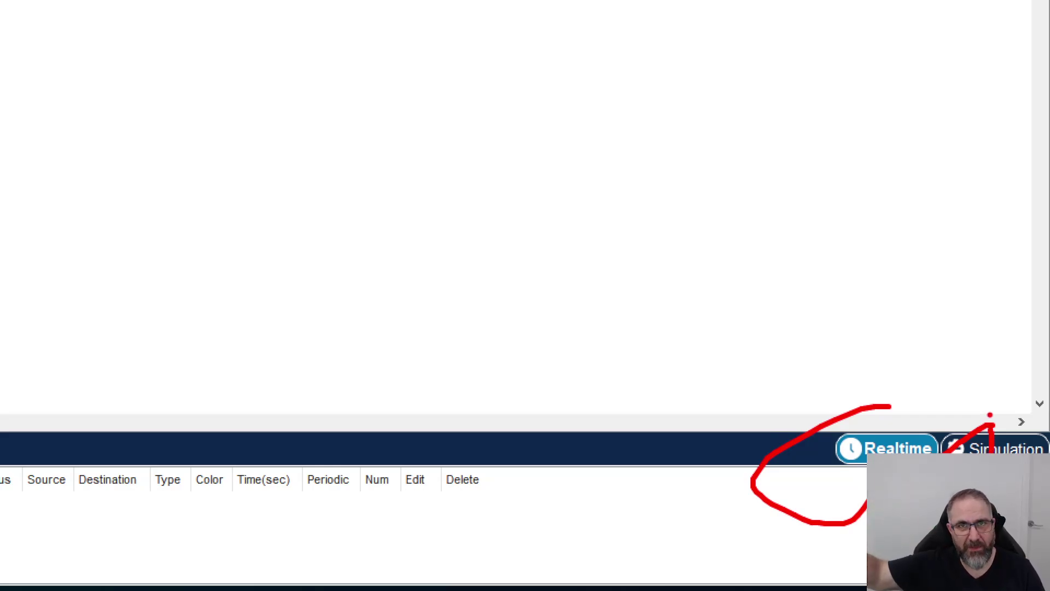
{"action": "key", "text": "Escape"}
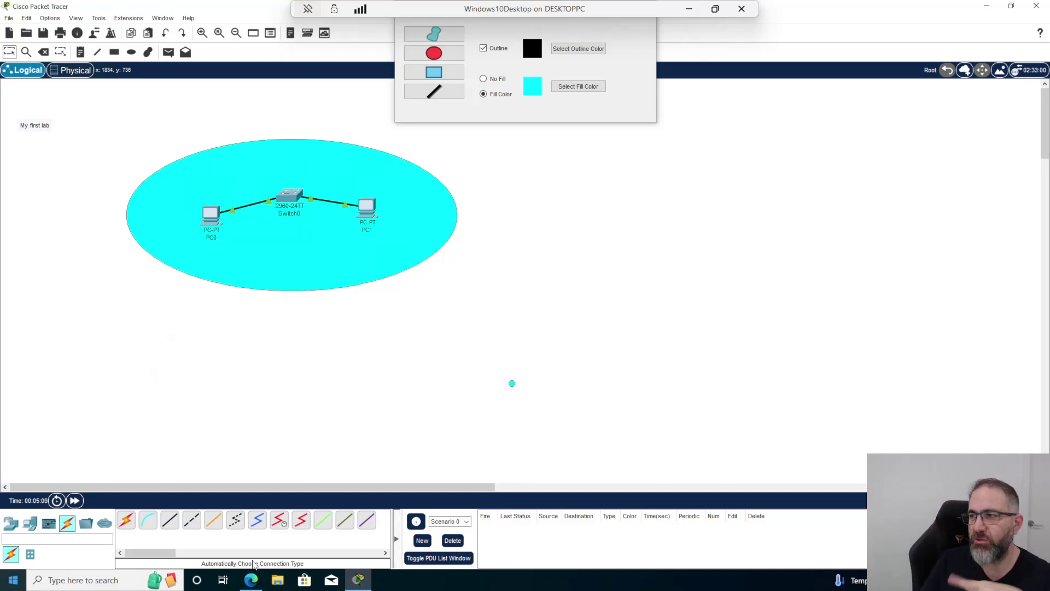
- Fast-forward the lab's simulation time
{"action": "key", "text": "Escape"}
{"action": "left_click", "coordinate": [477, 25]}
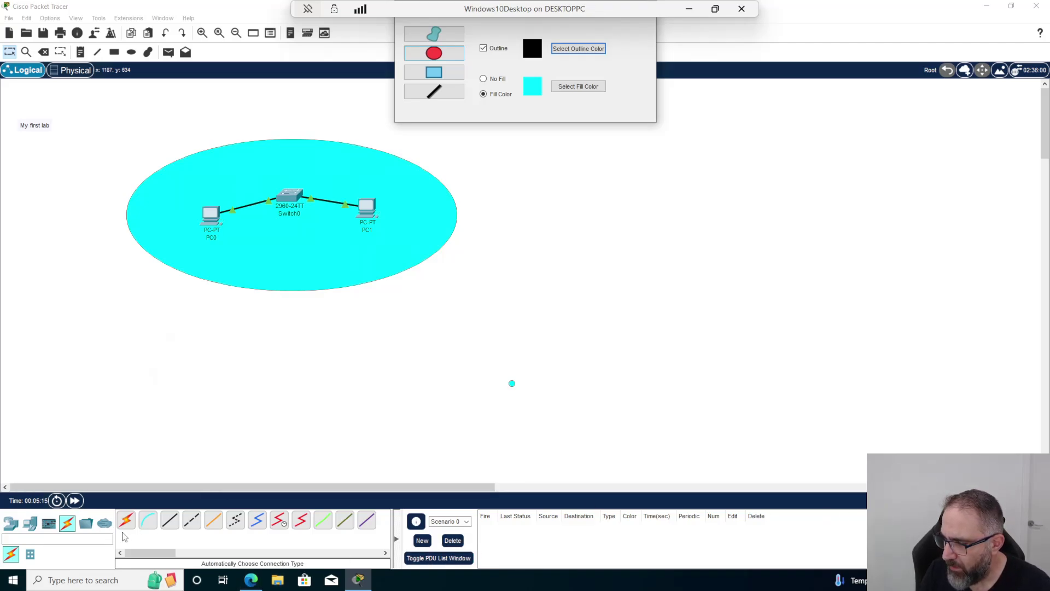
{"action": "left_click", "coordinate": [75, 502]}
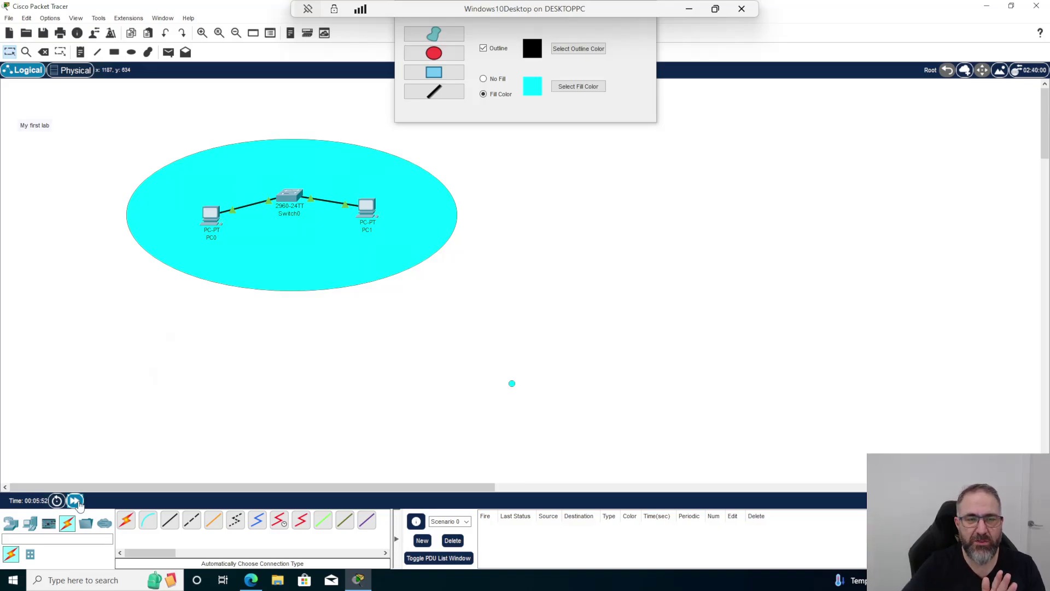
- Open PC0's device window, move it to the upper-left area of the workspace, and close it
{"action": "left_click", "coordinate": [213, 215]}
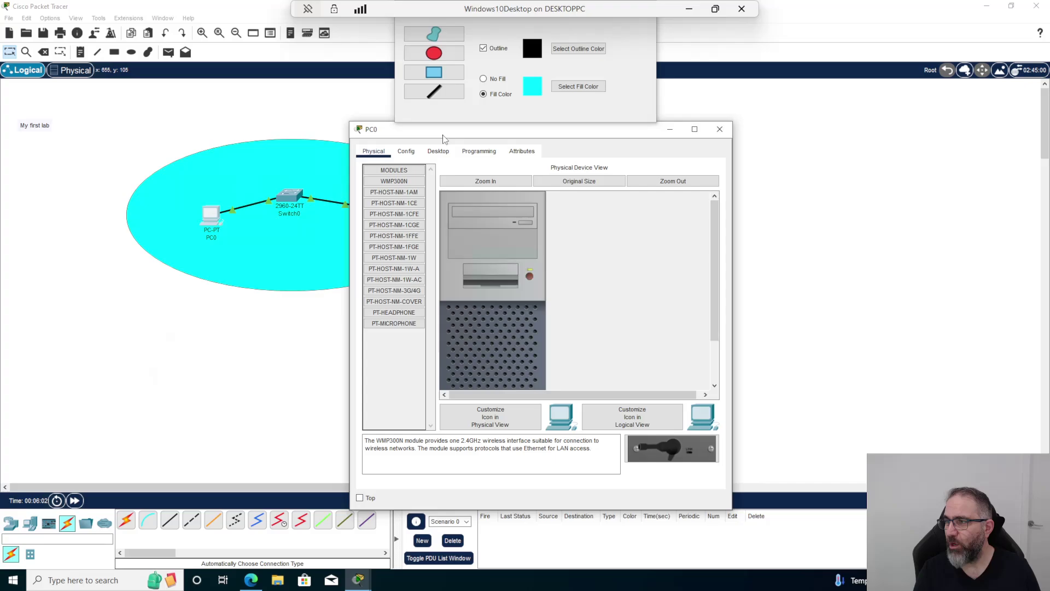
{"action": "left_click_drag", "start_coordinate": [443, 135], "coordinate": [120, 67]}
{"action": "left_click", "coordinate": [395, 61]}
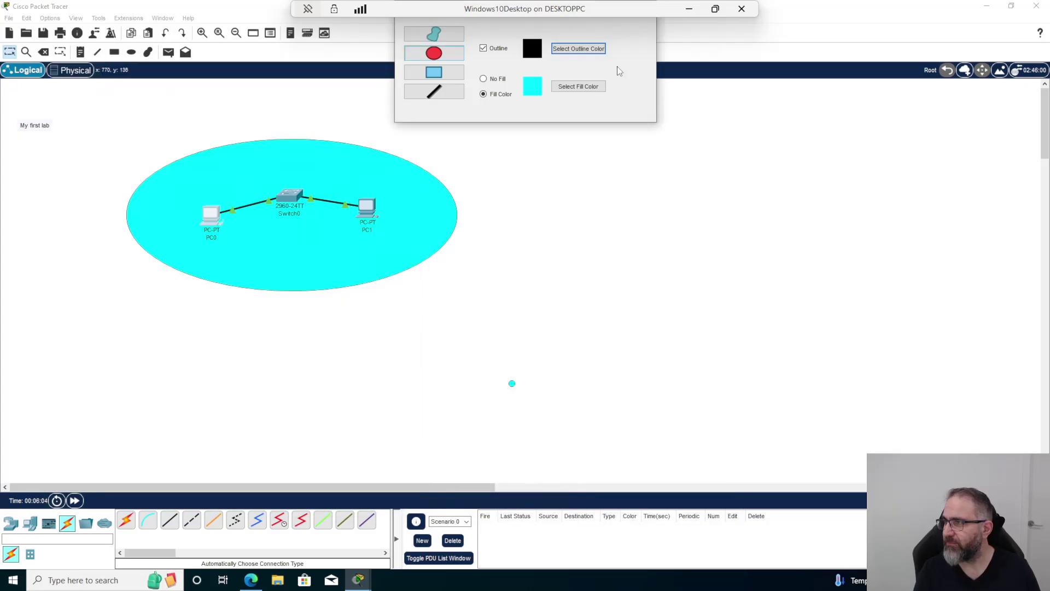
- Close the drawing palette and move the remote desktop connection bar aside
{"action": "left_click", "coordinate": [690, 9]}
{"action": "left_click", "coordinate": [731, 579]}
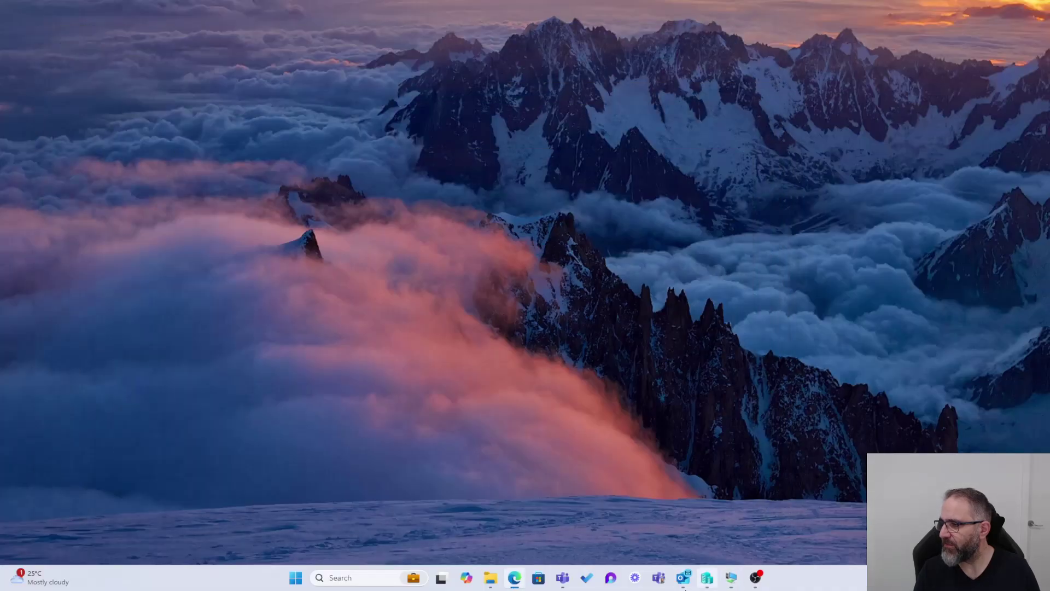
{"action": "left_click", "coordinate": [733, 580]}
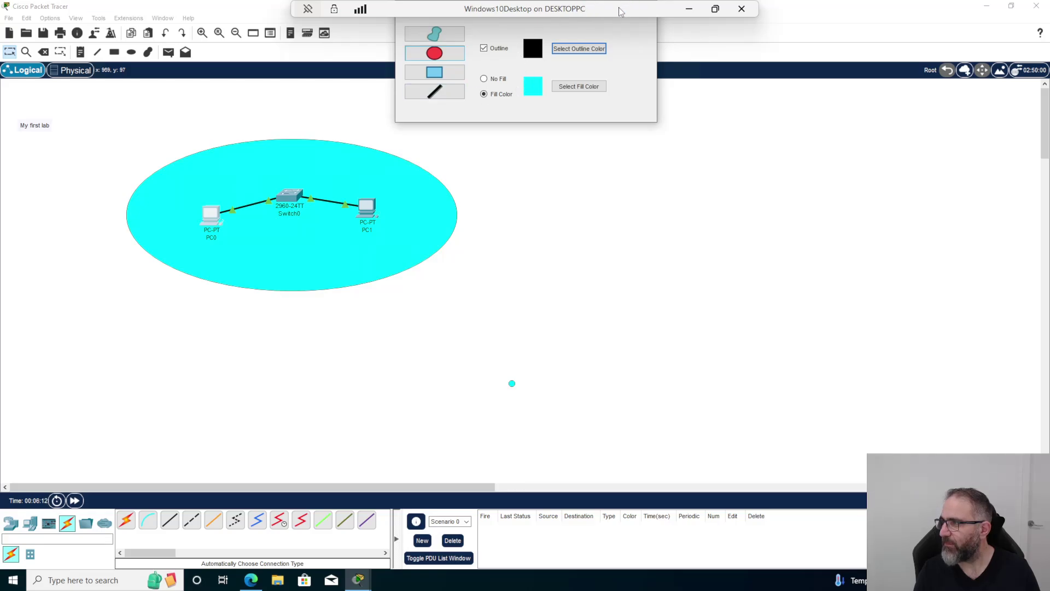
{"action": "left_click_drag", "start_coordinate": [621, 11], "coordinate": [678, 16]}
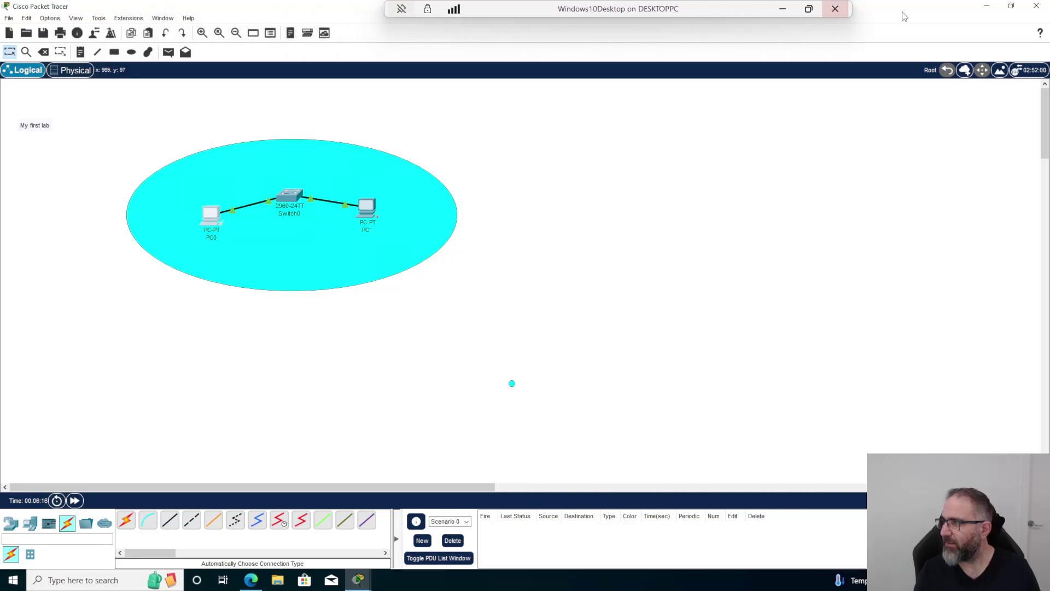
- Open the Command Prompt application on PC0's desktop
{"action": "left_click", "coordinate": [215, 218]}
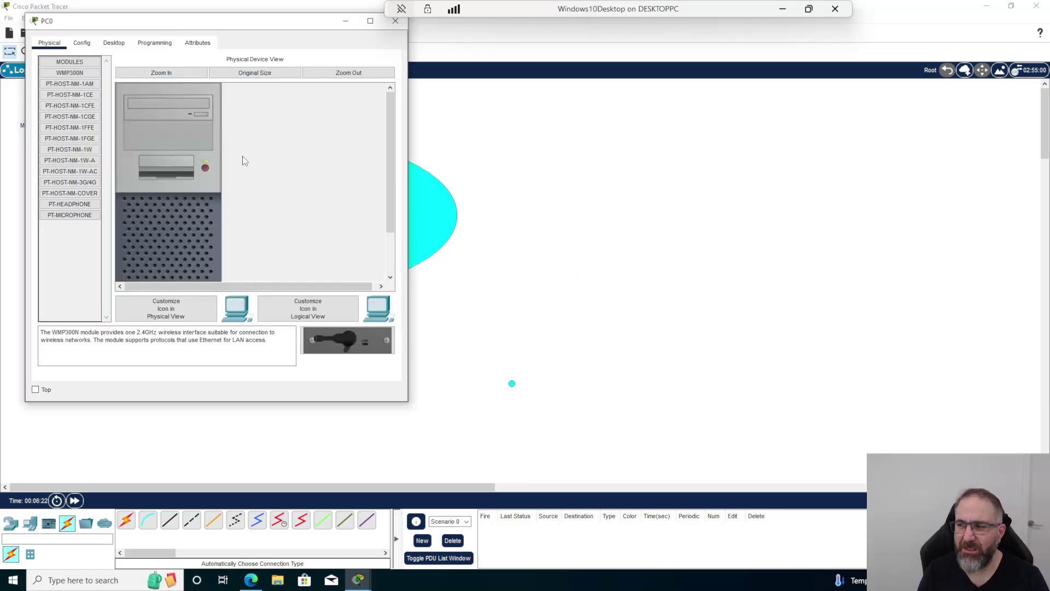
{"action": "left_click", "coordinate": [115, 44]}
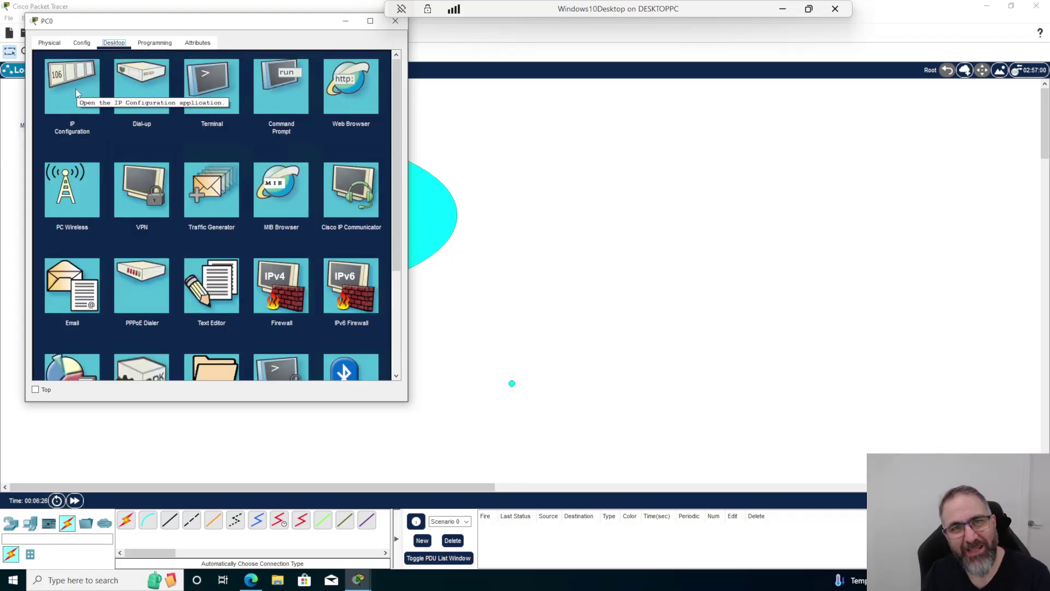
{"action": "left_click", "coordinate": [294, 91]}
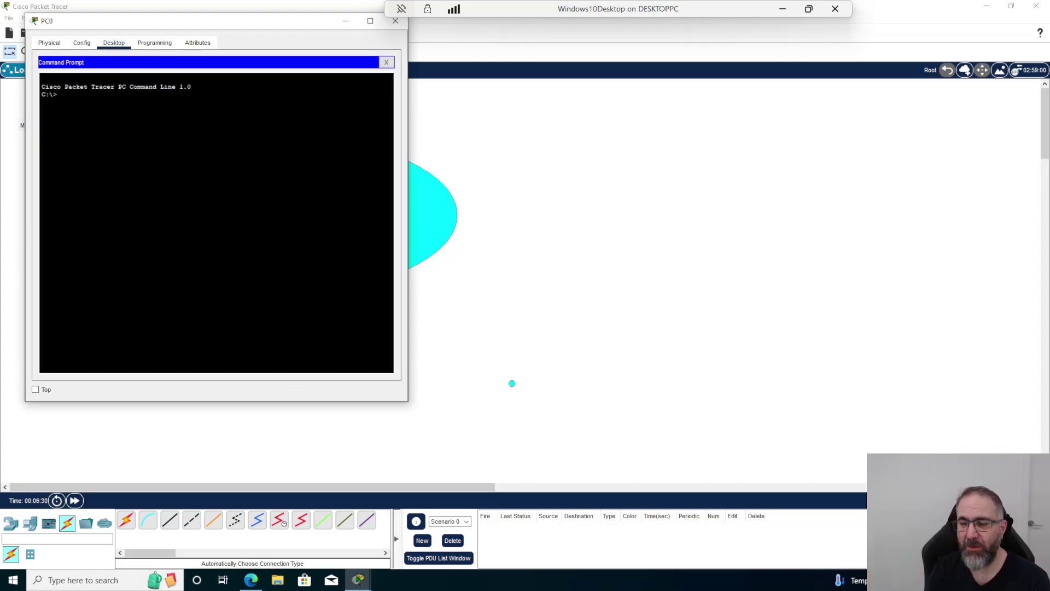
- Open the Windows Command Prompt beside PC0's window and run dir in it for comparison
{"action": "left_click", "coordinate": [48, 580]}
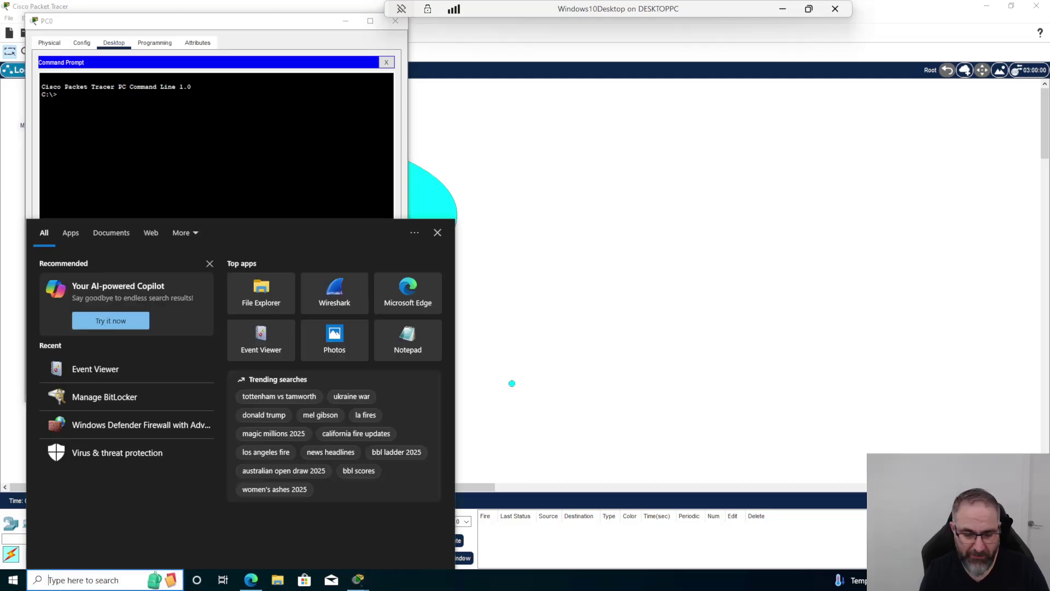
{"action": "type", "text": "cmd"}
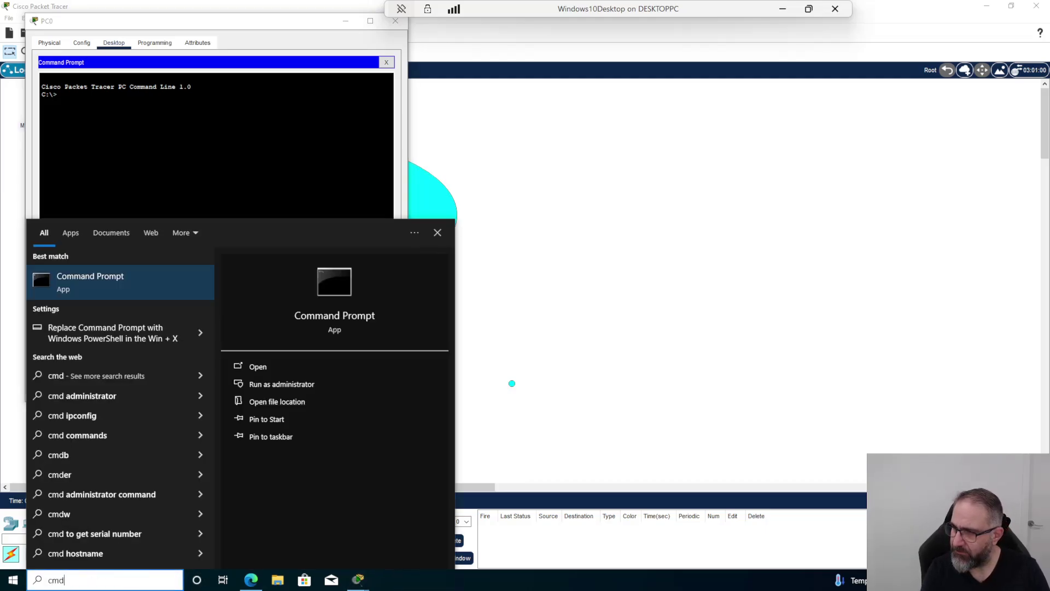
{"action": "left_click", "coordinate": [76, 291]}
{"action": "left_click_drag", "start_coordinate": [163, 68], "coordinate": [540, 78]}
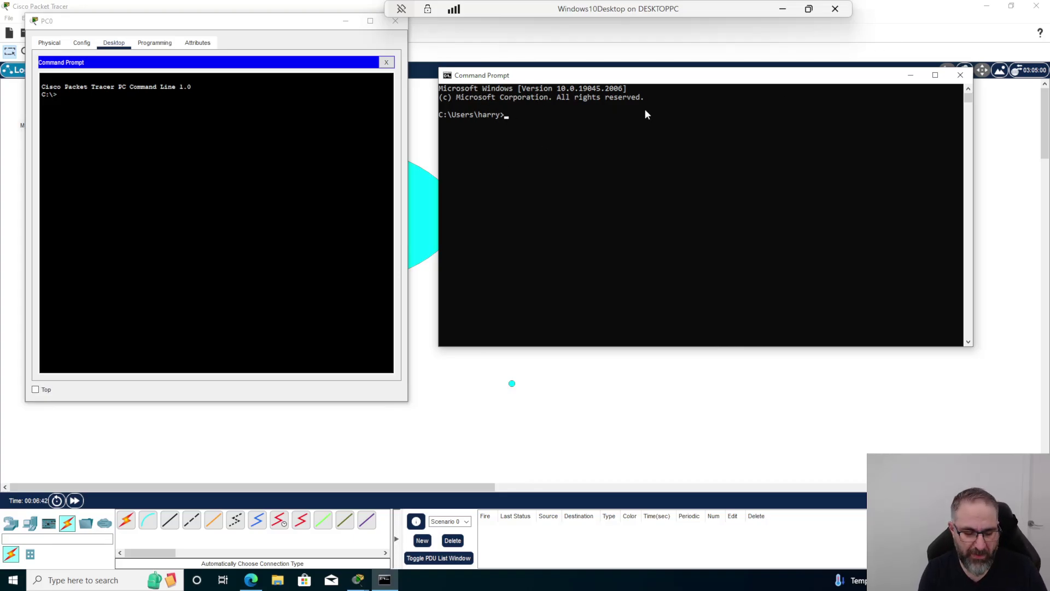
{"action": "type", "text": "dir"}
{"action": "key", "text": "Return"}
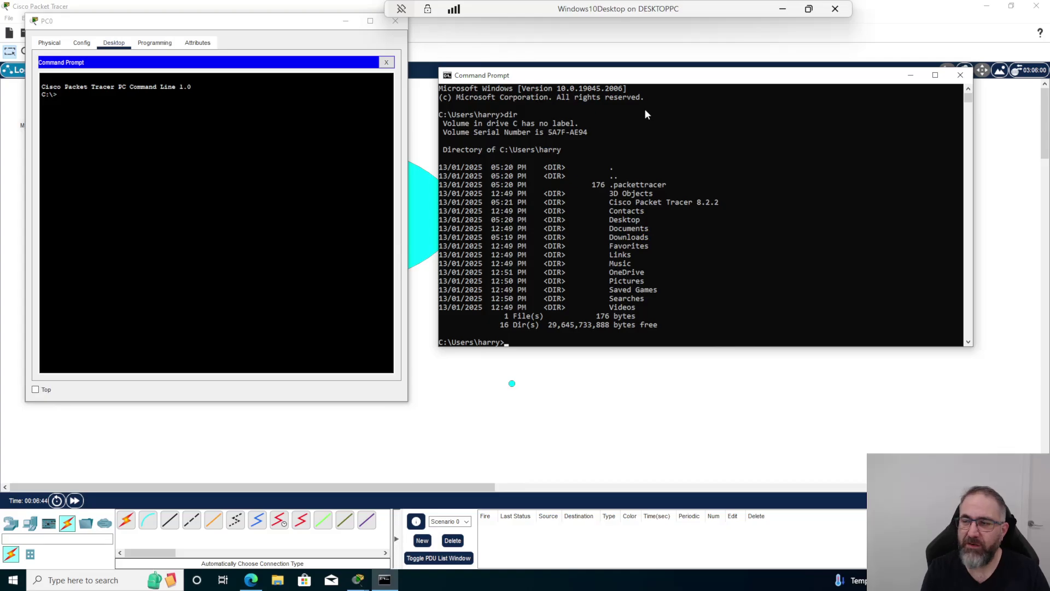
- Return to PC0's command prompt and run dir to list its files
{"action": "left_click", "coordinate": [2, 115]}
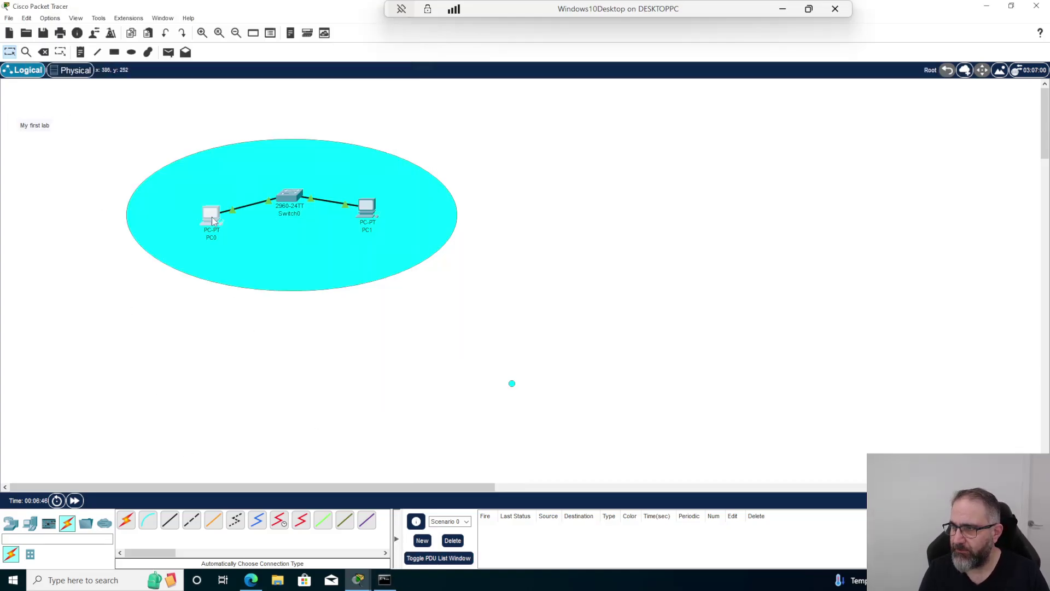
{"action": "left_click", "coordinate": [222, 219]}
{"action": "left_click", "coordinate": [222, 221]}
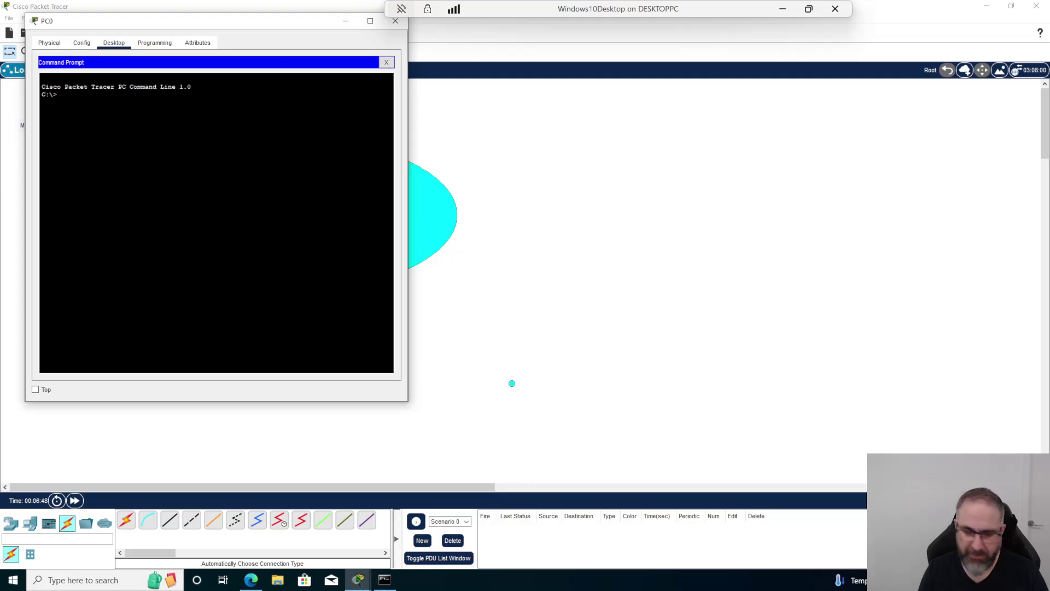
{"action": "type", "text": "dir"}
{"action": "key", "text": "Return"}
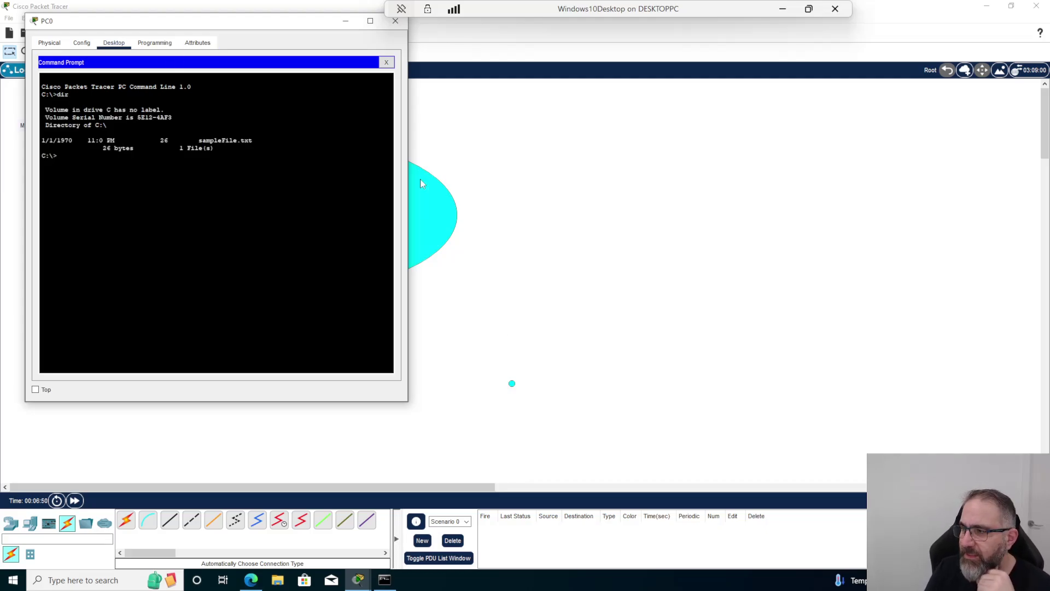
- Close the Windows Command Prompt window and PC0's command prompt
{"action": "left_click", "coordinate": [384, 579]}
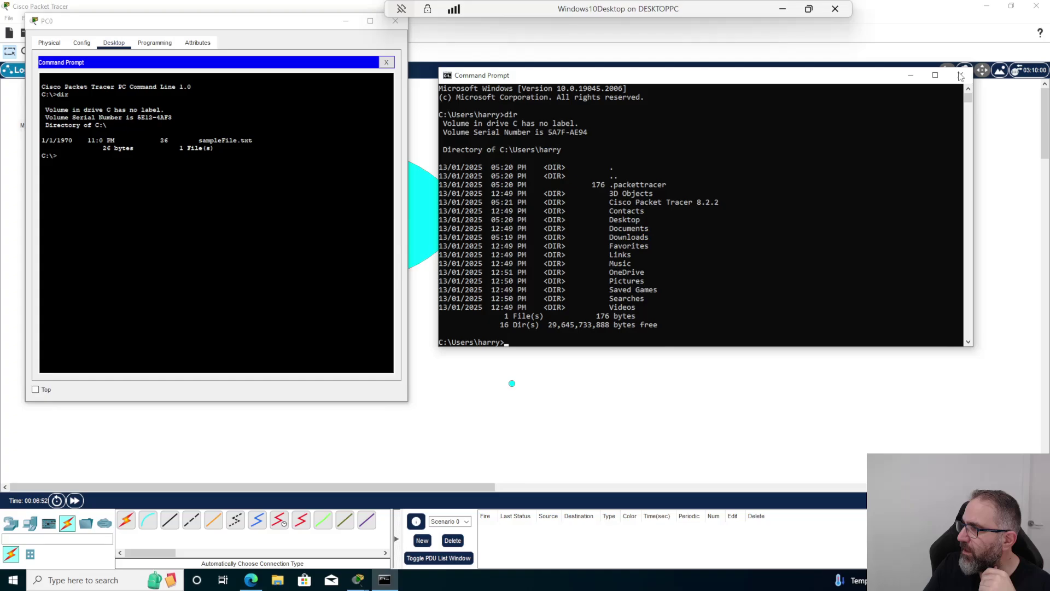
{"action": "left_click", "coordinate": [961, 77]}
{"action": "left_click", "coordinate": [386, 61]}
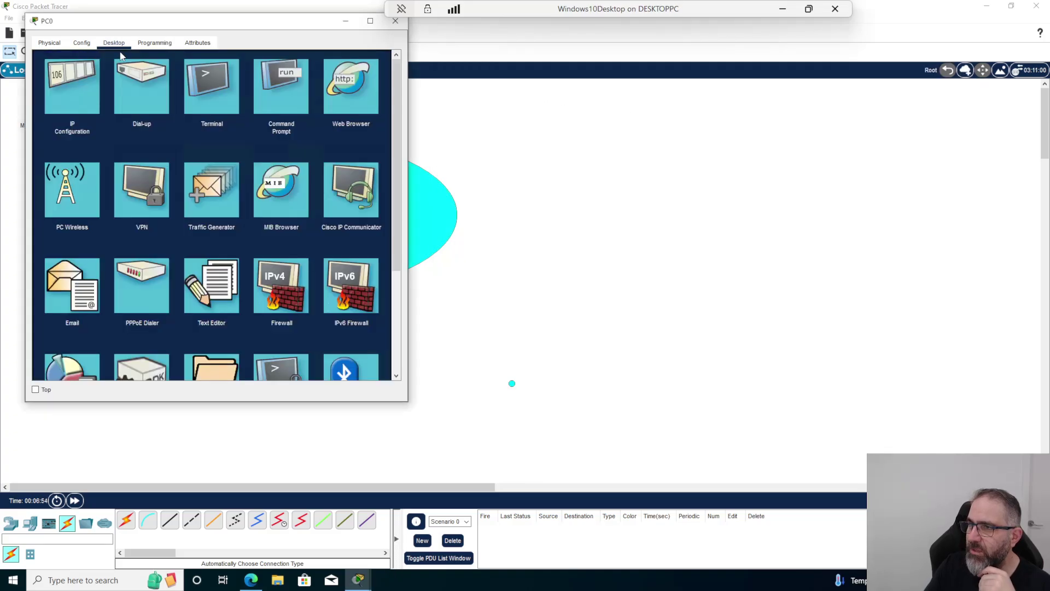
- Examine PC0's IP Configuration settings, close them, and look through the other desktop applications available on the PC
{"action": "left_click", "coordinate": [81, 93]}
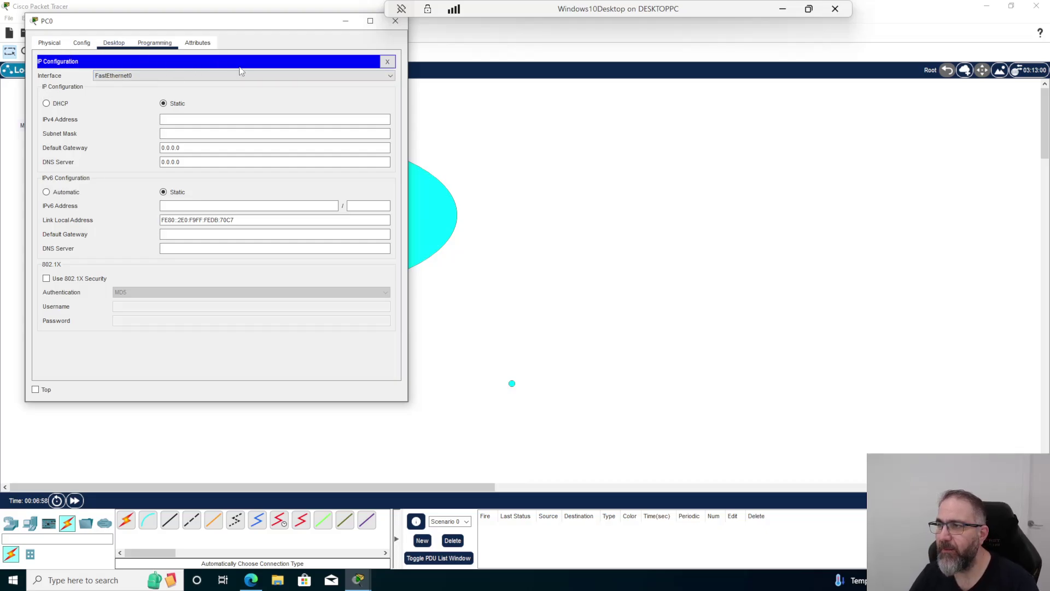
{"action": "left_click", "coordinate": [388, 61]}
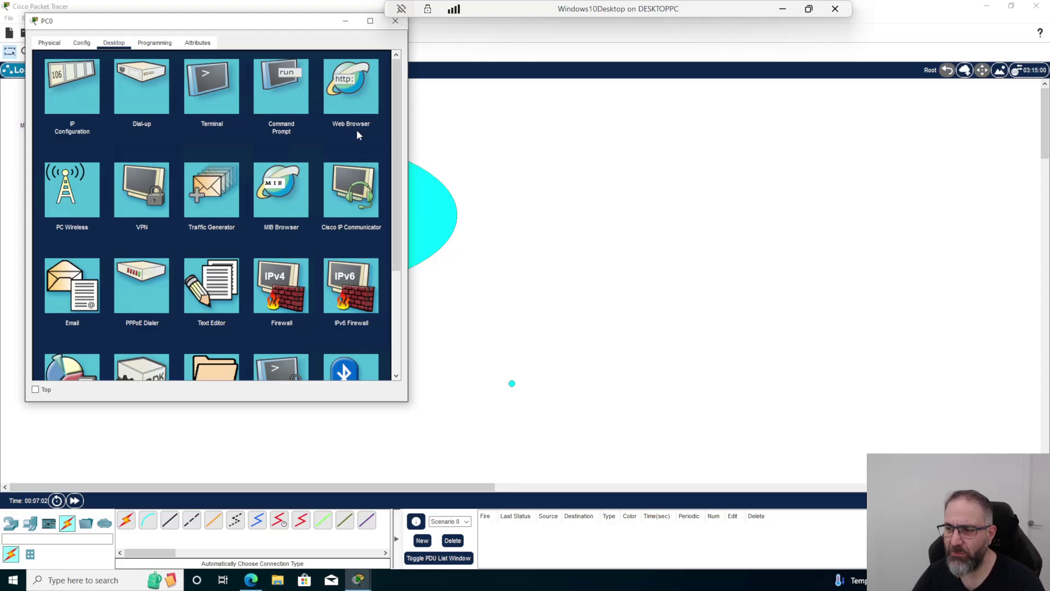
{"action": "scroll", "coordinate": [211, 259], "scroll_direction": "down", "scroll_amount": 3}
{"action": "scroll", "coordinate": [210, 257], "scroll_direction": "down", "scroll_amount": 1}
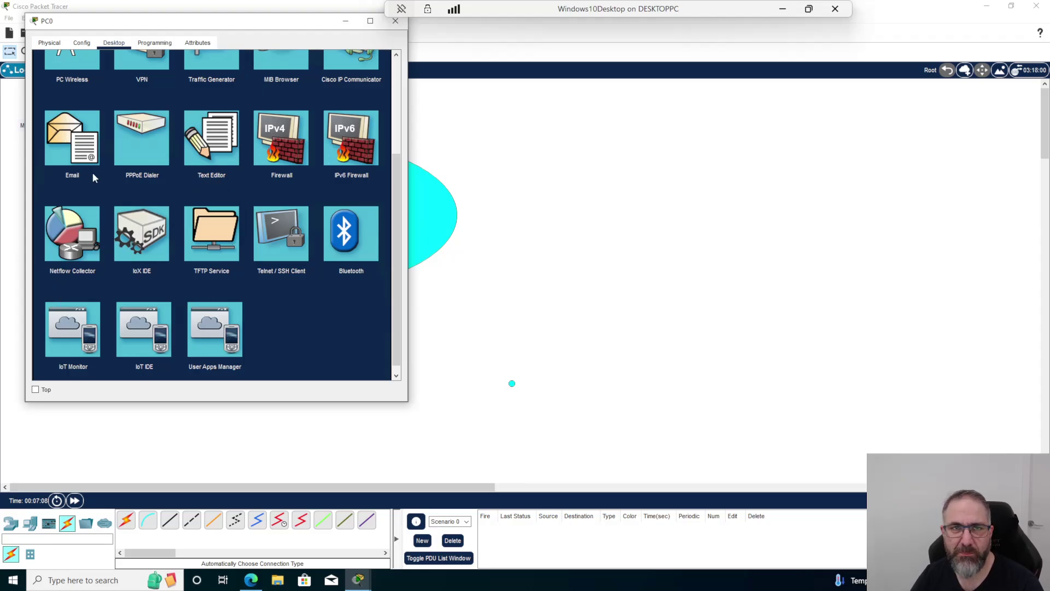
{"action": "scroll", "coordinate": [214, 208], "scroll_direction": "up", "scroll_amount": 3}
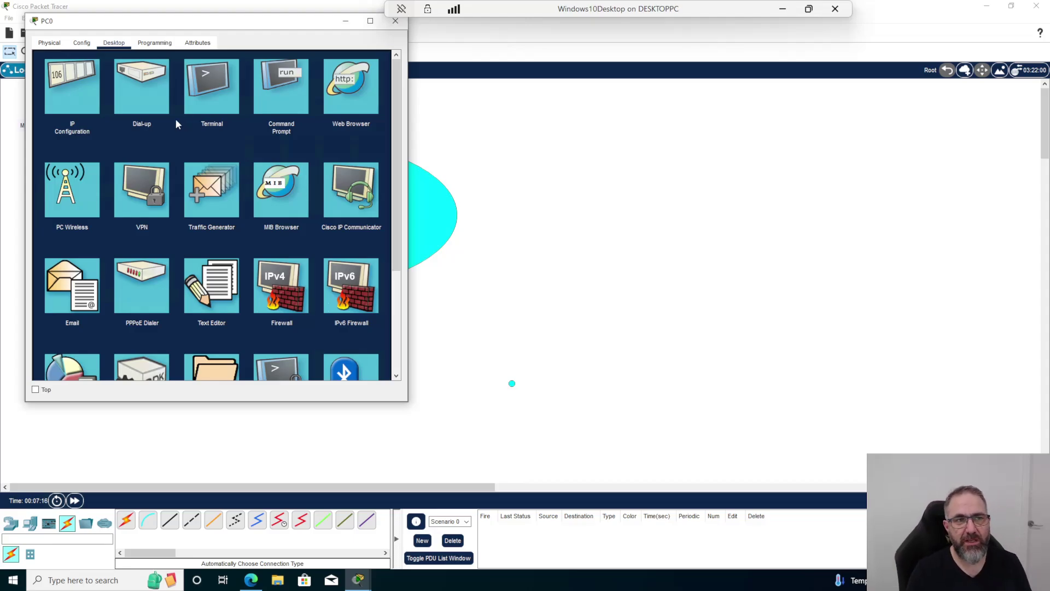
- Close PC0's window and look over the available file and editing commands
{"action": "left_click_drag", "start_coordinate": [339, 22], "coordinate": [373, 65]}
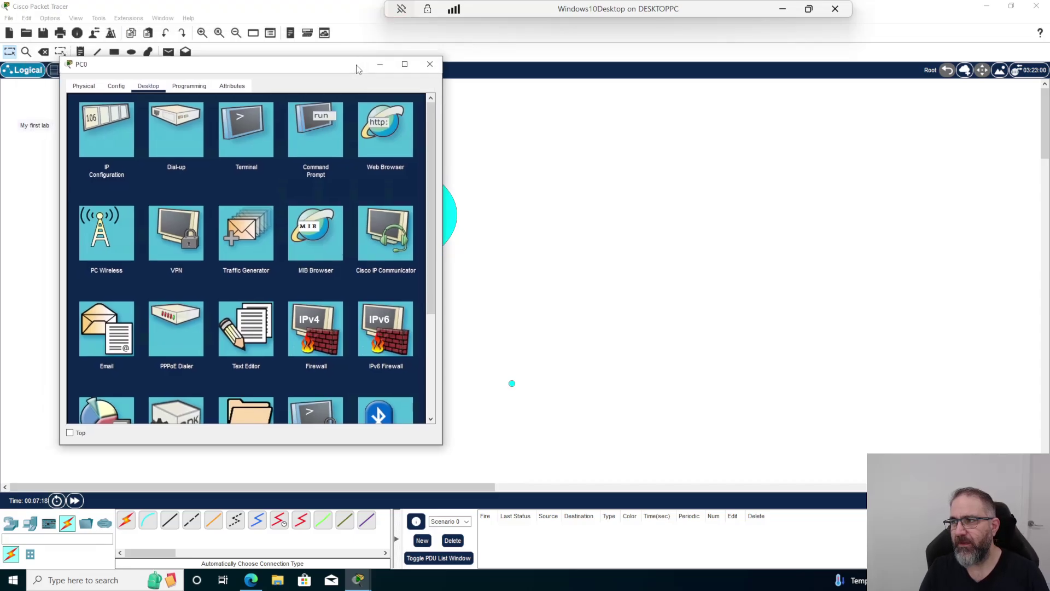
{"action": "left_click", "coordinate": [430, 66]}
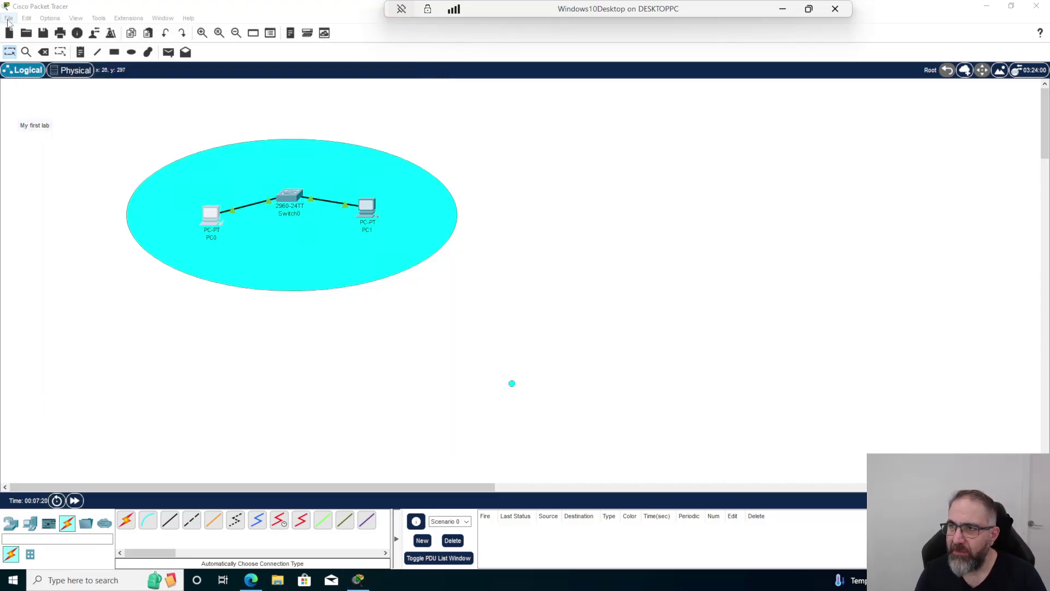
{"action": "left_click", "coordinate": [8, 18]}
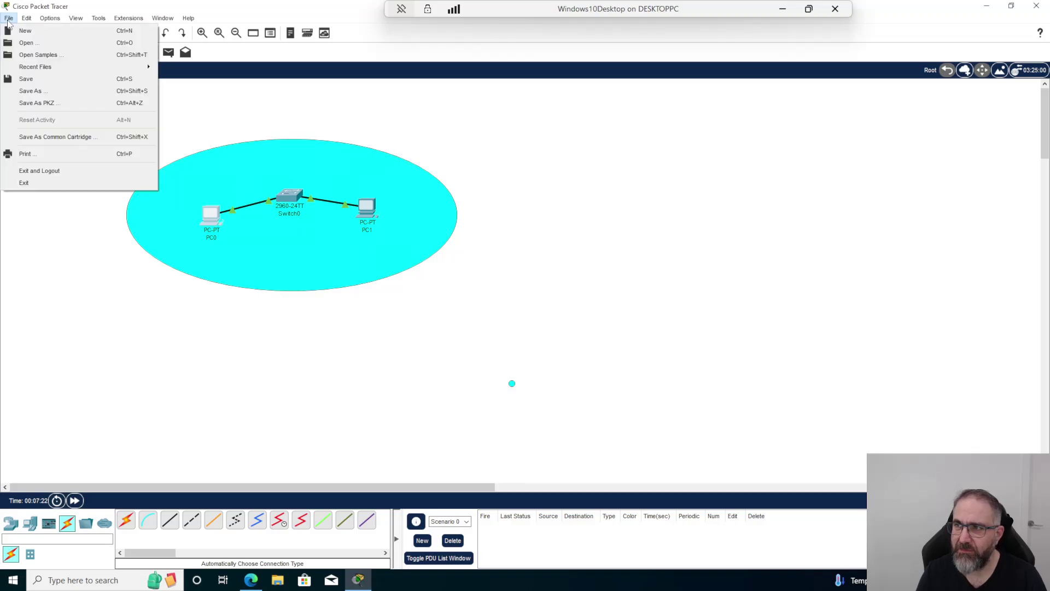
{"action": "left_click", "coordinate": [9, 18]}
{"action": "left_click", "coordinate": [27, 18]}
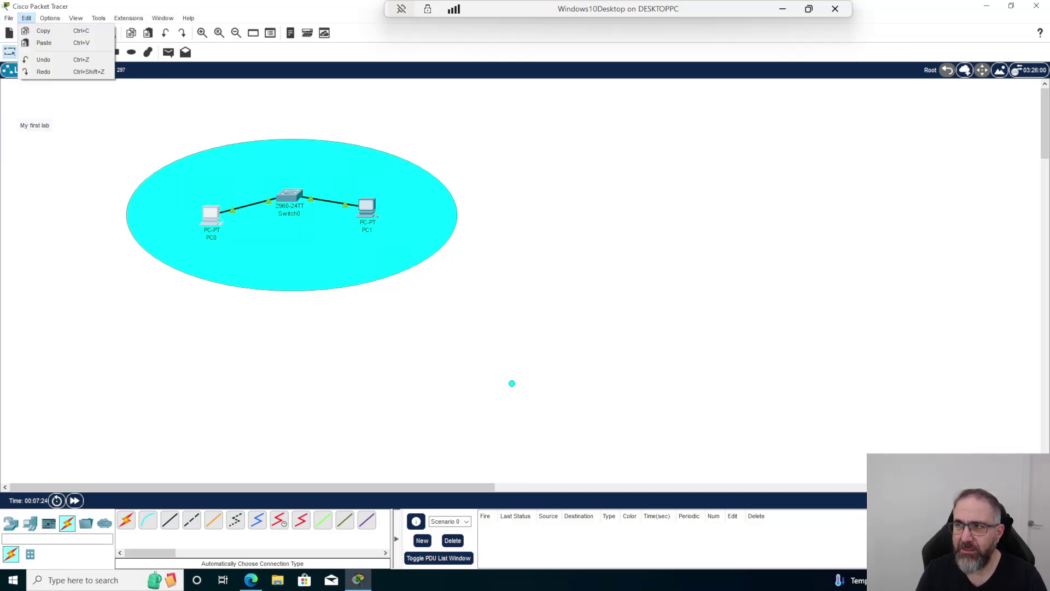
- Browse the bundled sample labs without saving the network, look through the 01 Networking folder, and cancel opening a file
{"action": "left_click", "coordinate": [8, 18]}
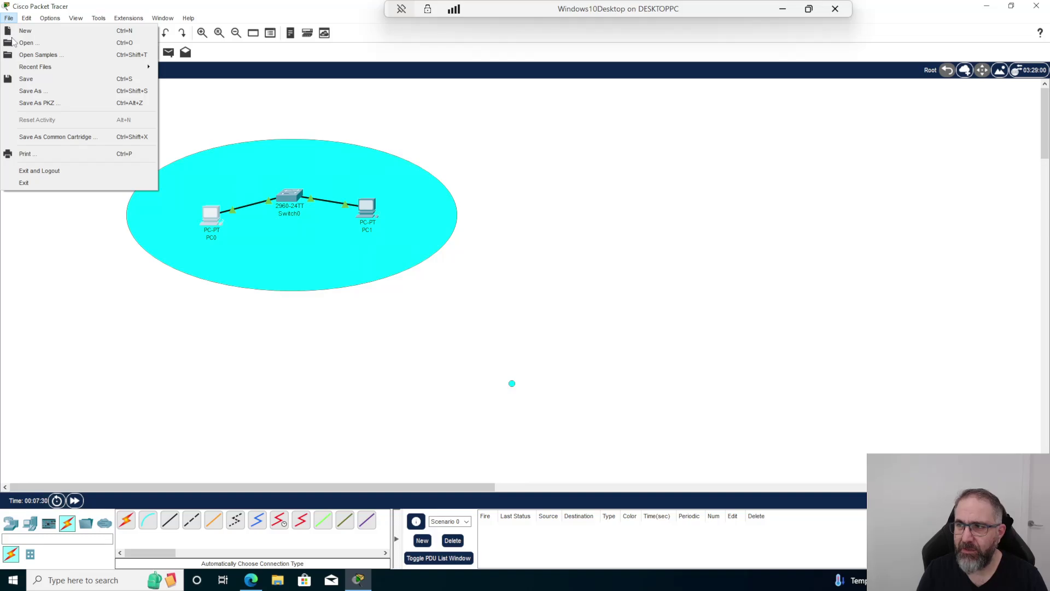
{"action": "left_click", "coordinate": [30, 55]}
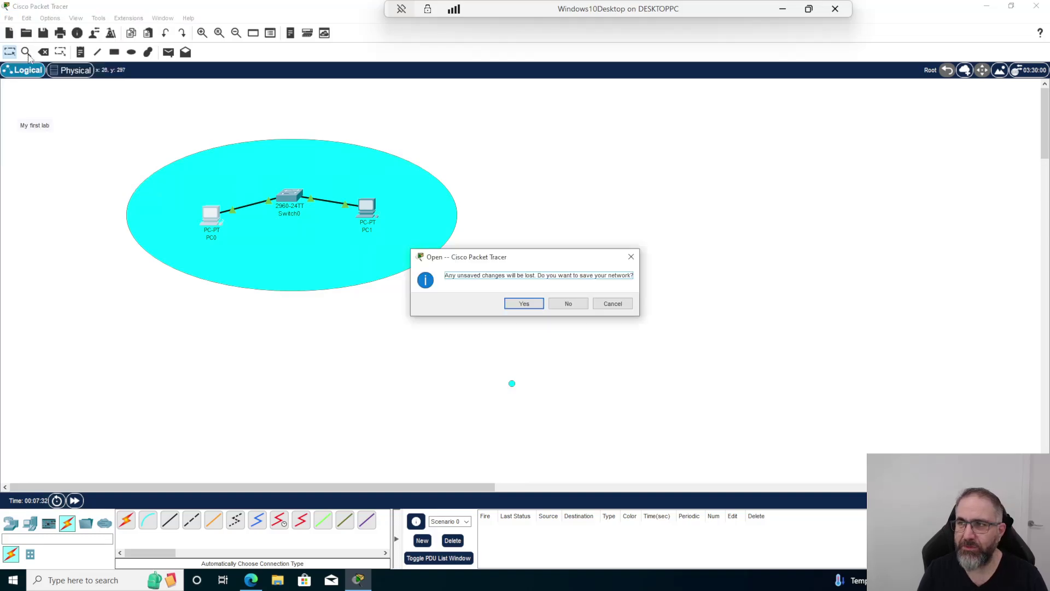
{"action": "left_click", "coordinate": [561, 308]}
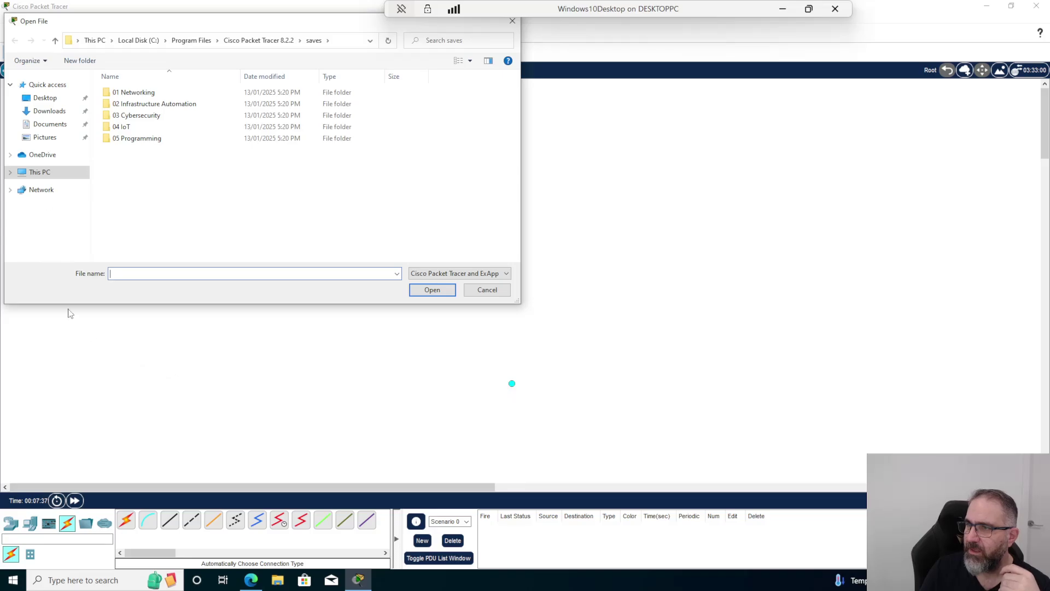
{"action": "double_click", "coordinate": [139, 93]}
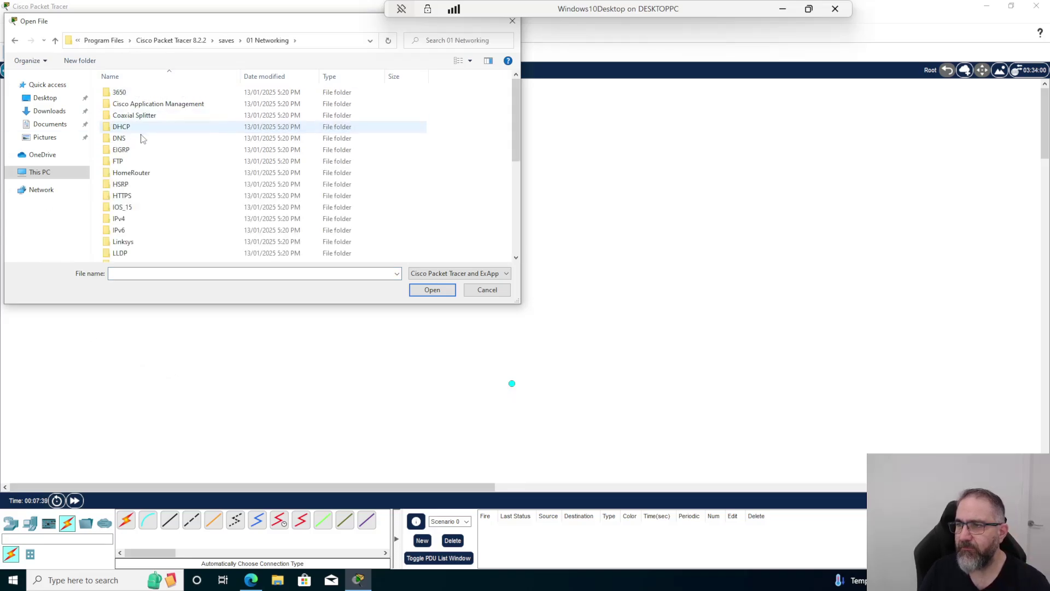
{"action": "scroll", "coordinate": [145, 157], "scroll_direction": "down", "scroll_amount": 5}
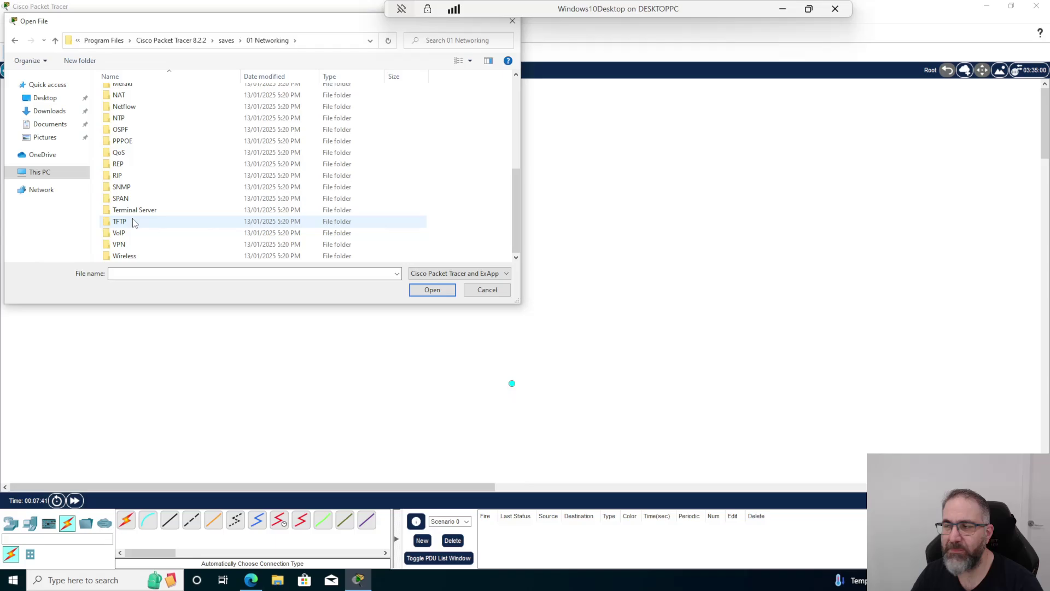
{"action": "scroll", "coordinate": [134, 223], "scroll_direction": "up", "scroll_amount": 5}
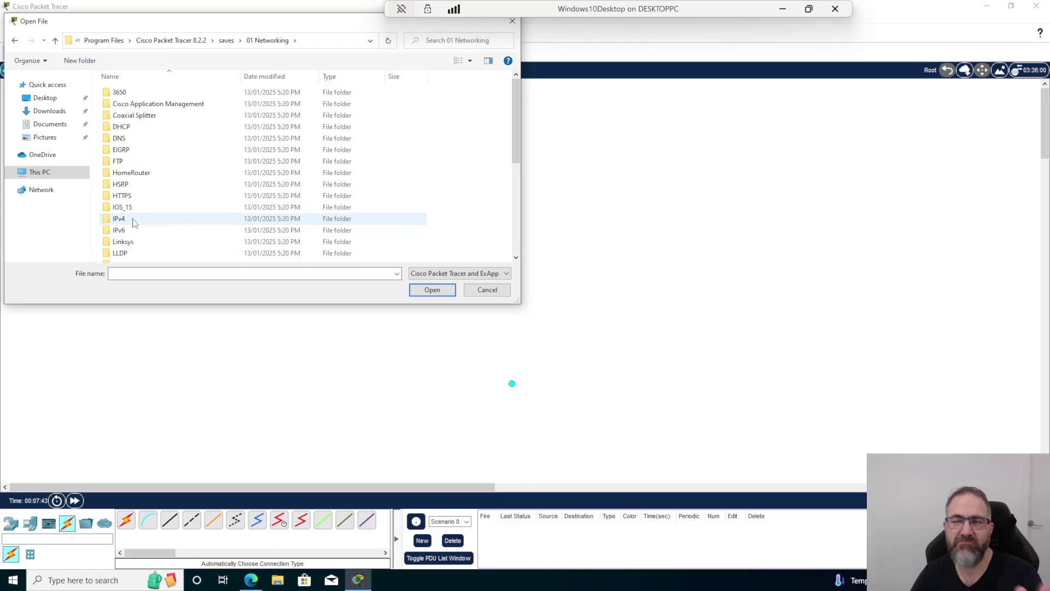
{"action": "left_click", "coordinate": [56, 41]}
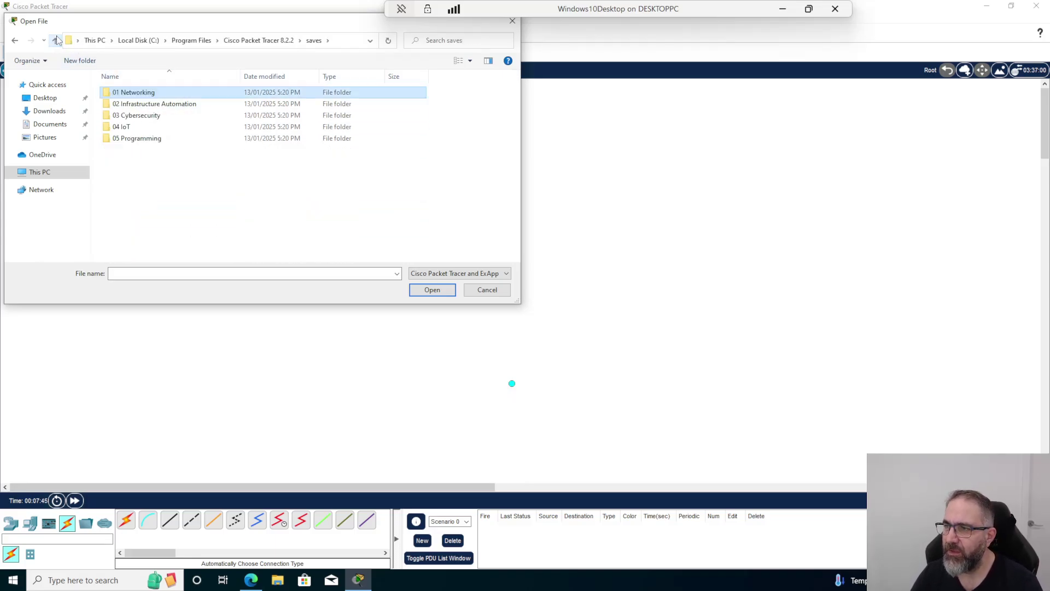
{"action": "left_click", "coordinate": [486, 289]}
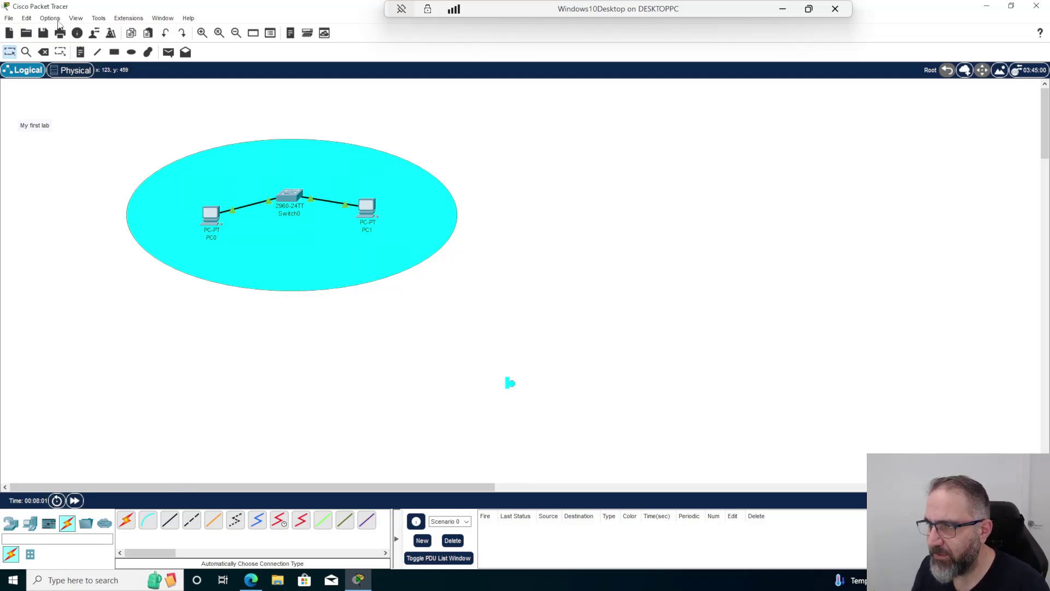
- Delete the small stray cyan shape below the network and the large cyan ellipse behind the PCs and switch
{"action": "left_click", "coordinate": [43, 52]}
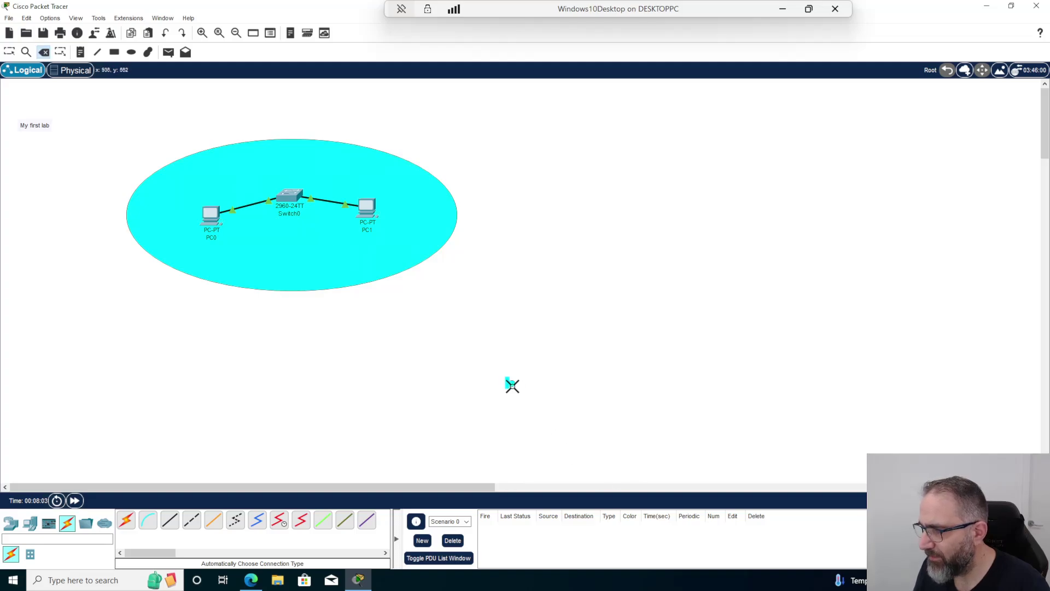
{"action": "left_click", "coordinate": [510, 383]}
{"action": "left_click", "coordinate": [527, 305]}
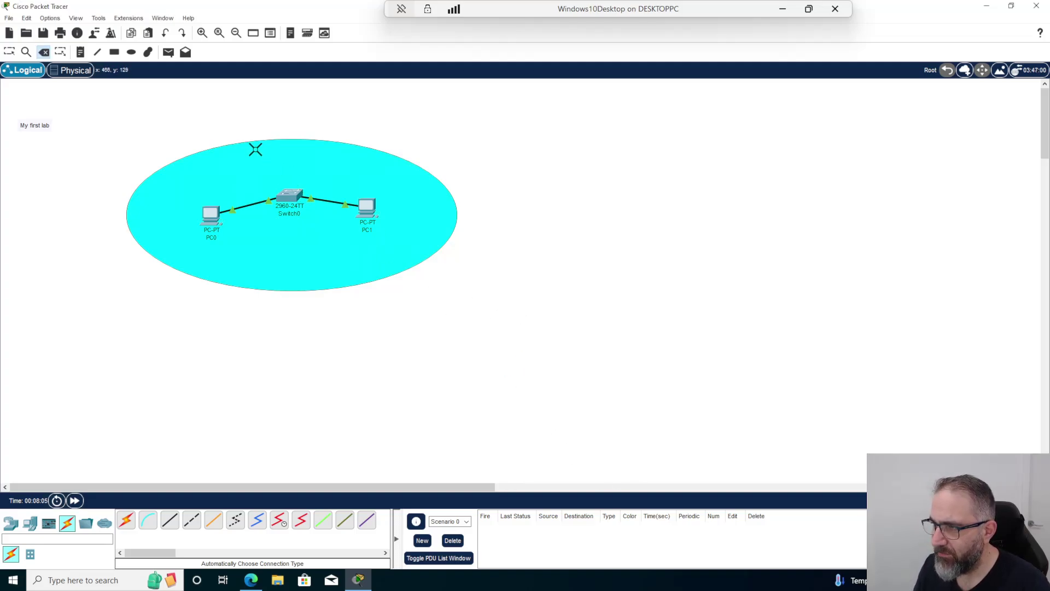
{"action": "left_click", "coordinate": [257, 153]}
{"action": "left_click", "coordinate": [527, 304]}
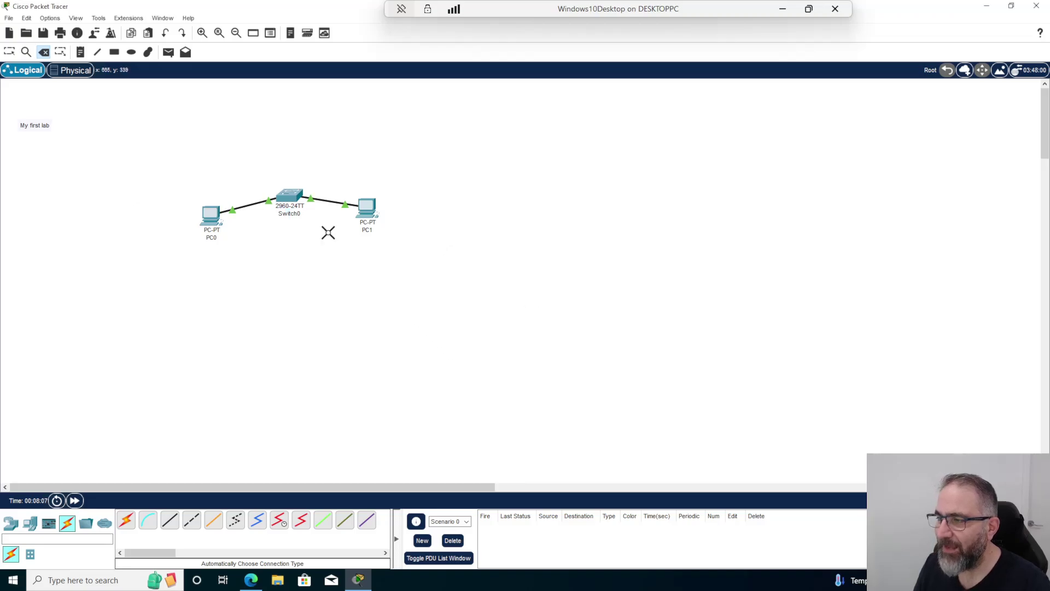